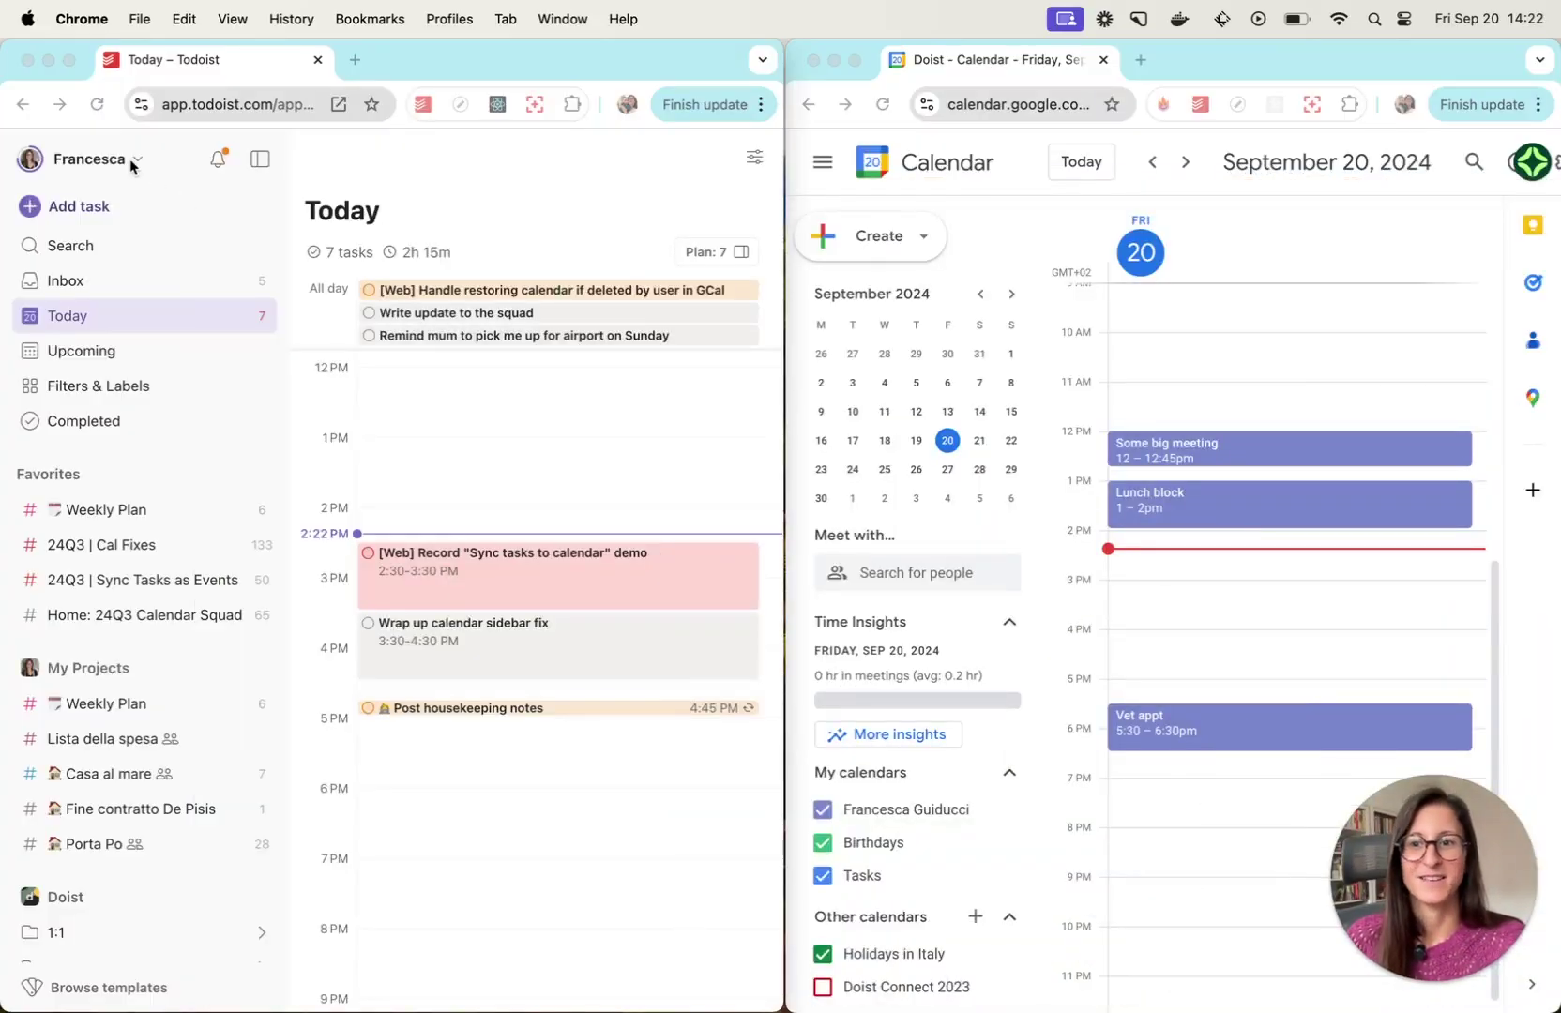
Connect and authorize the Google Calendar account from Todoist's Calendars settings, then dismiss the notice.
click(129, 159)
click(129, 159)
click(108, 256)
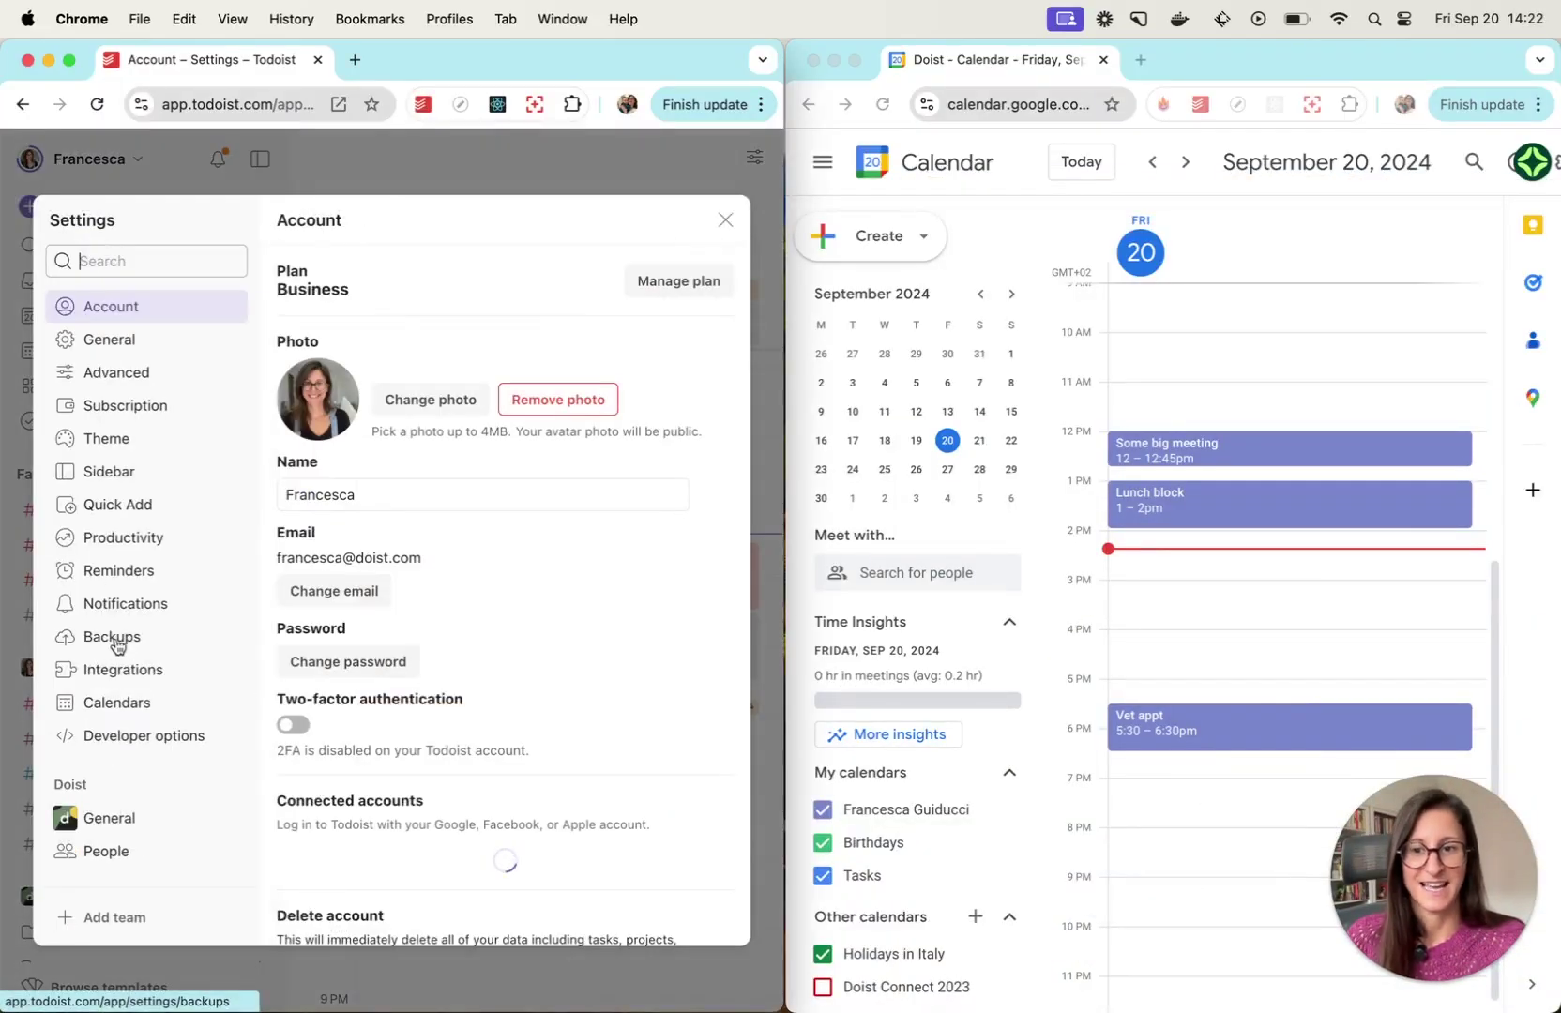
click(125, 702)
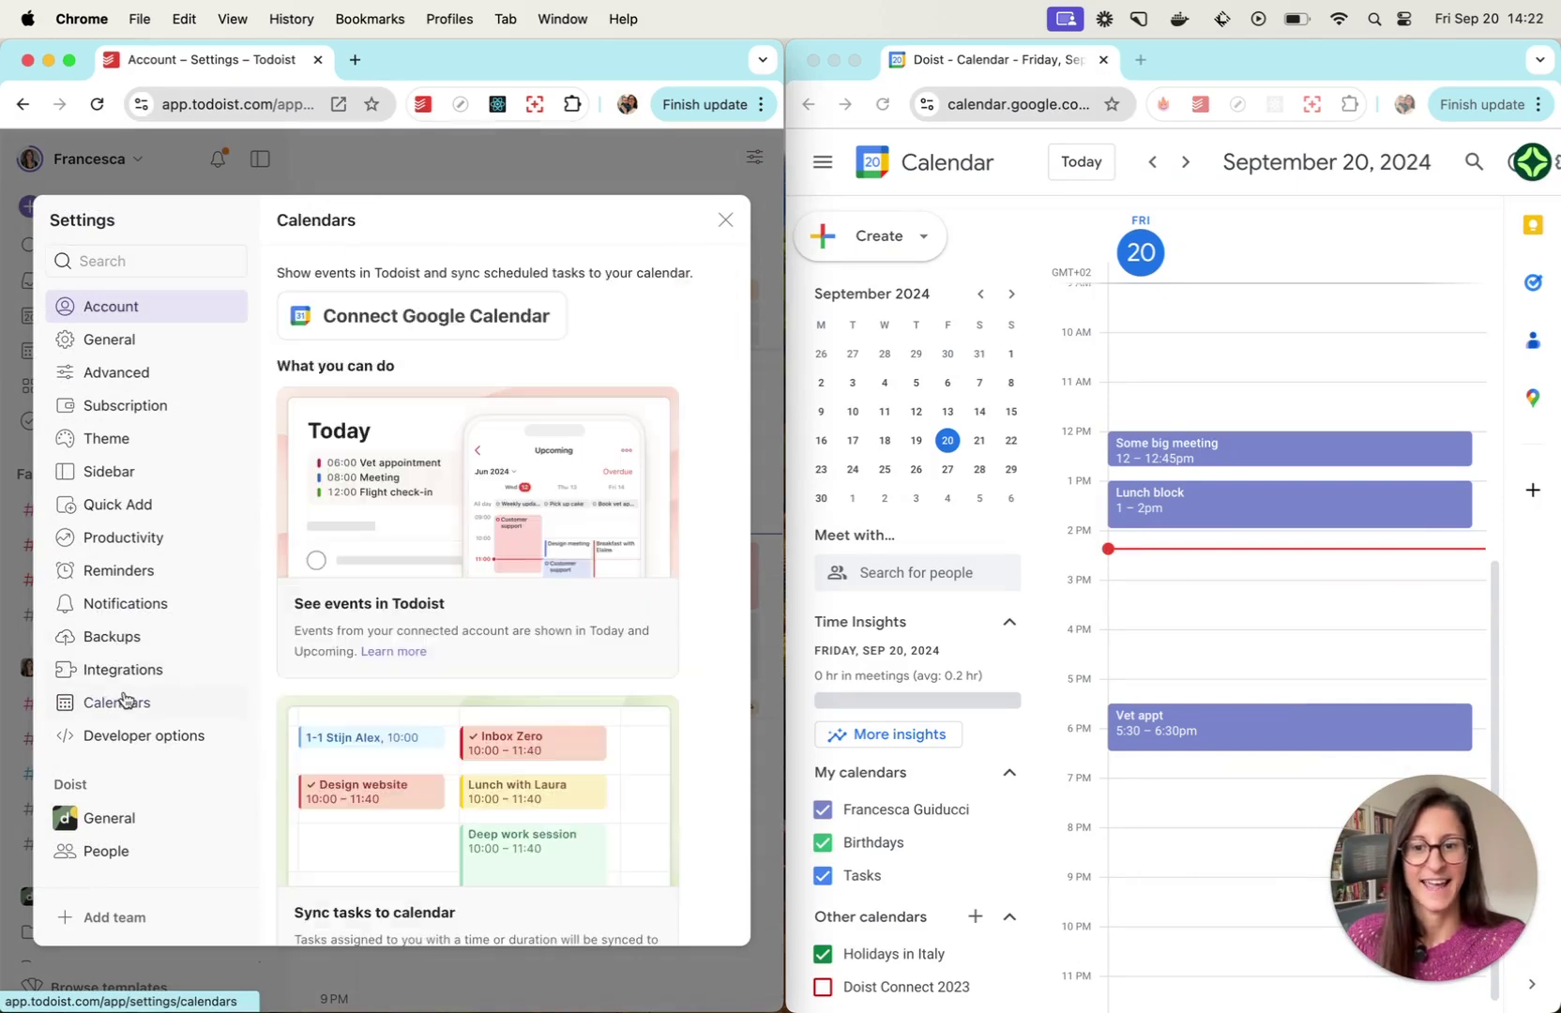
click(419, 324)
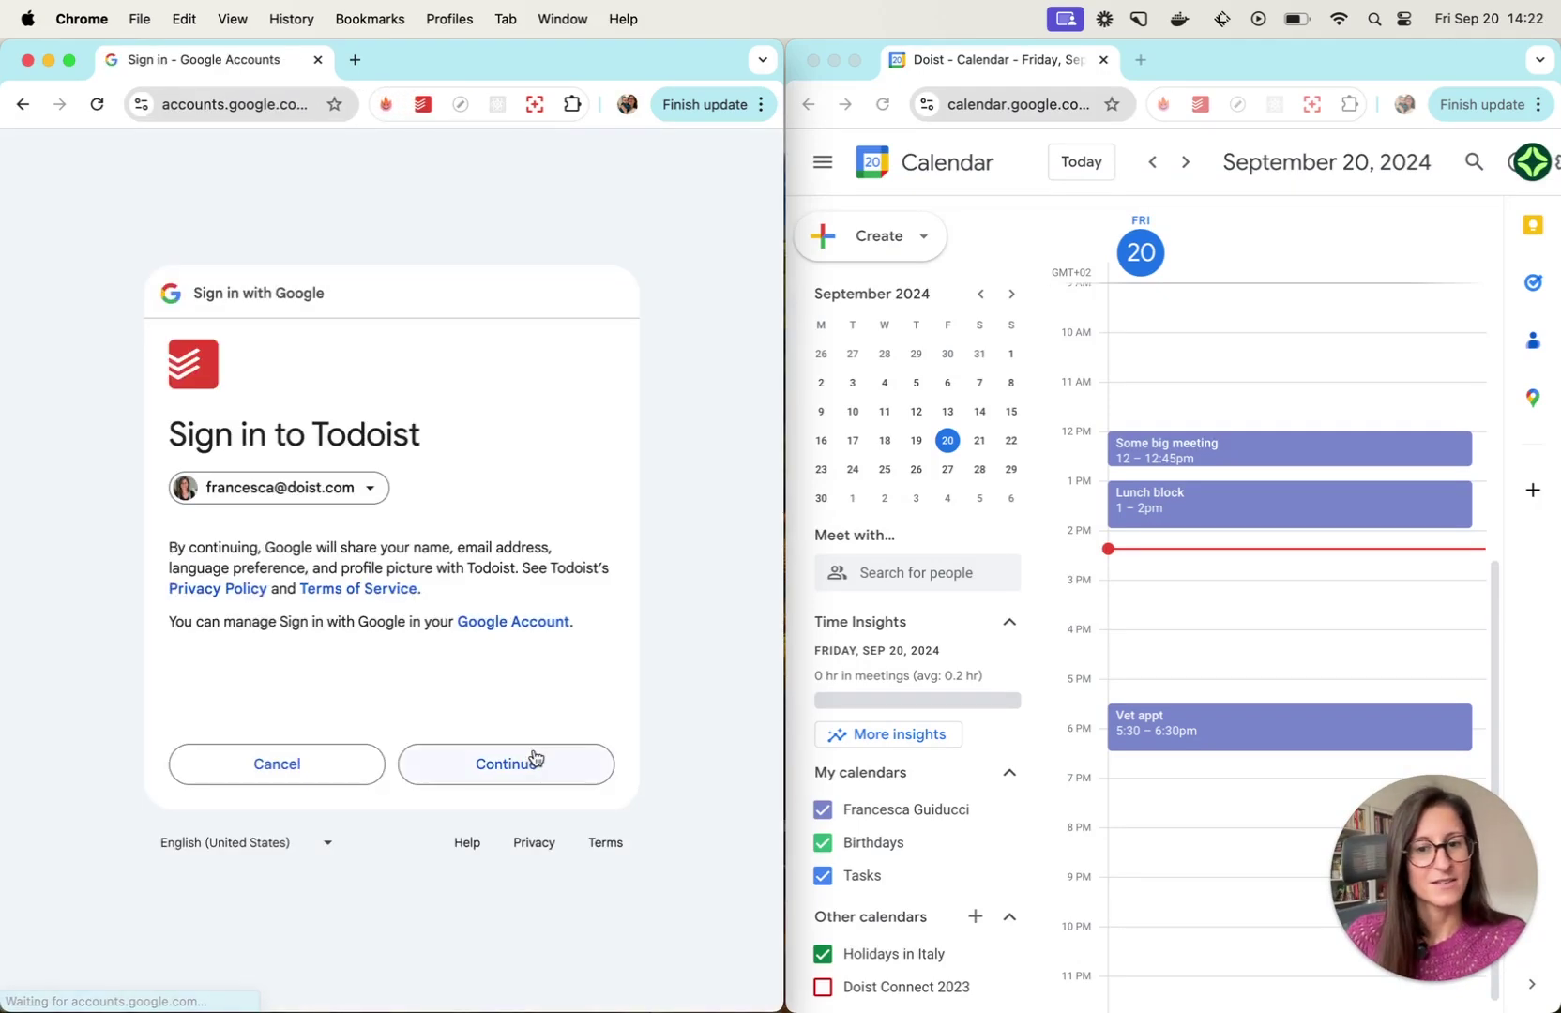
click(533, 757)
click(529, 835)
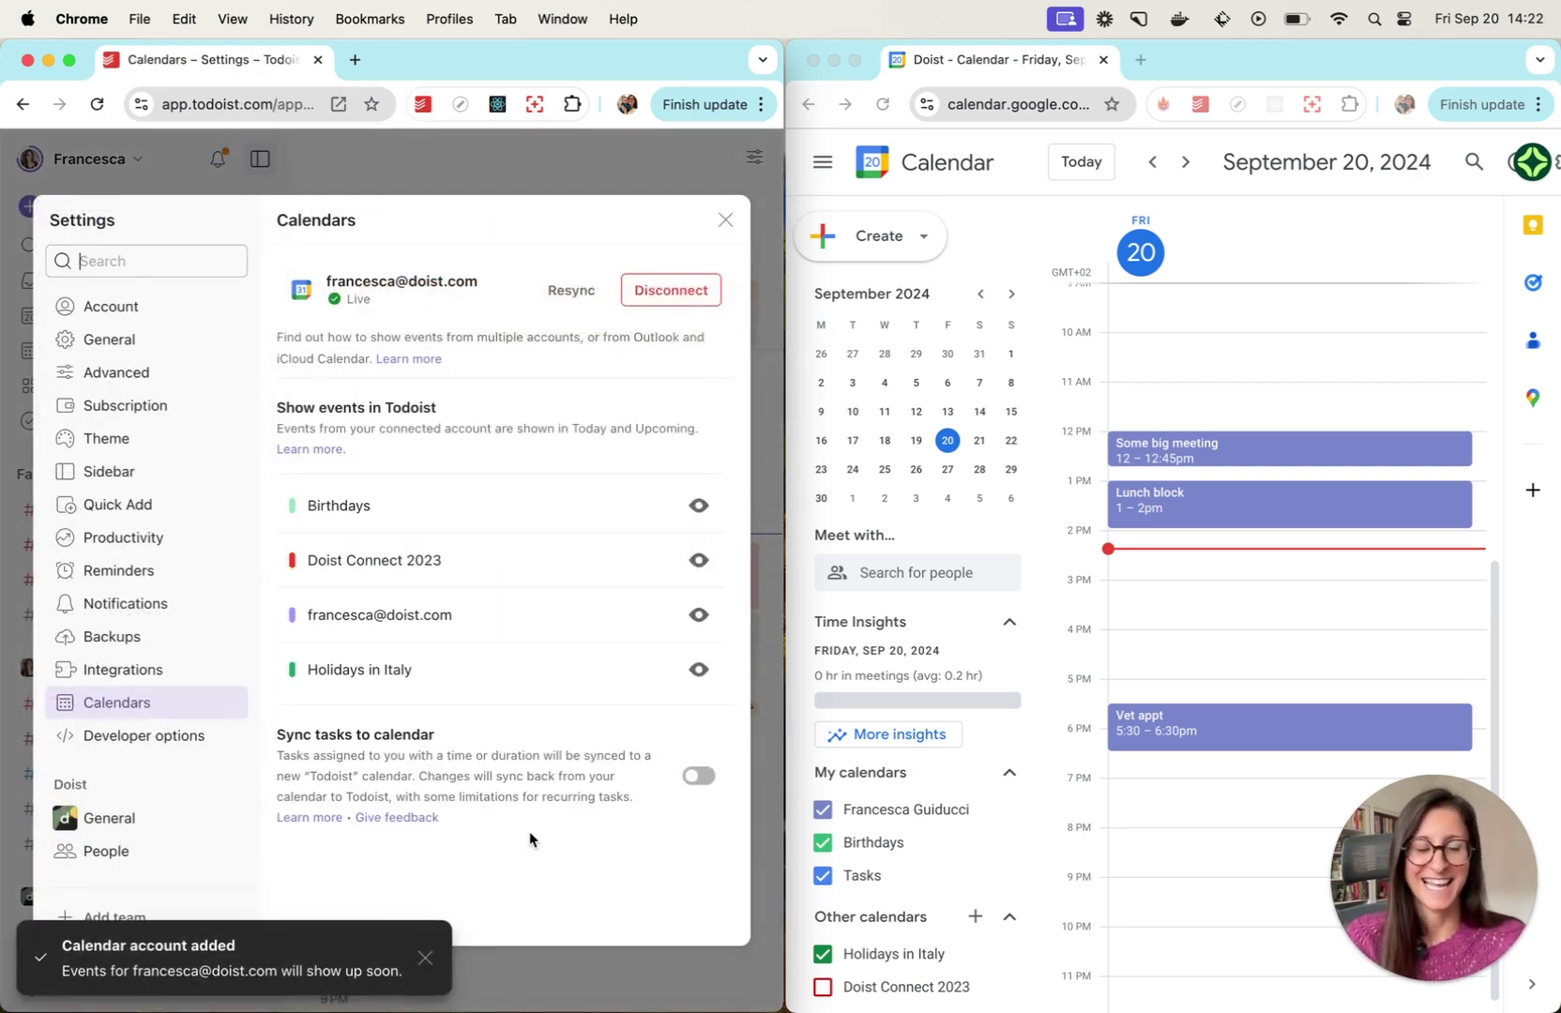
click(425, 957)
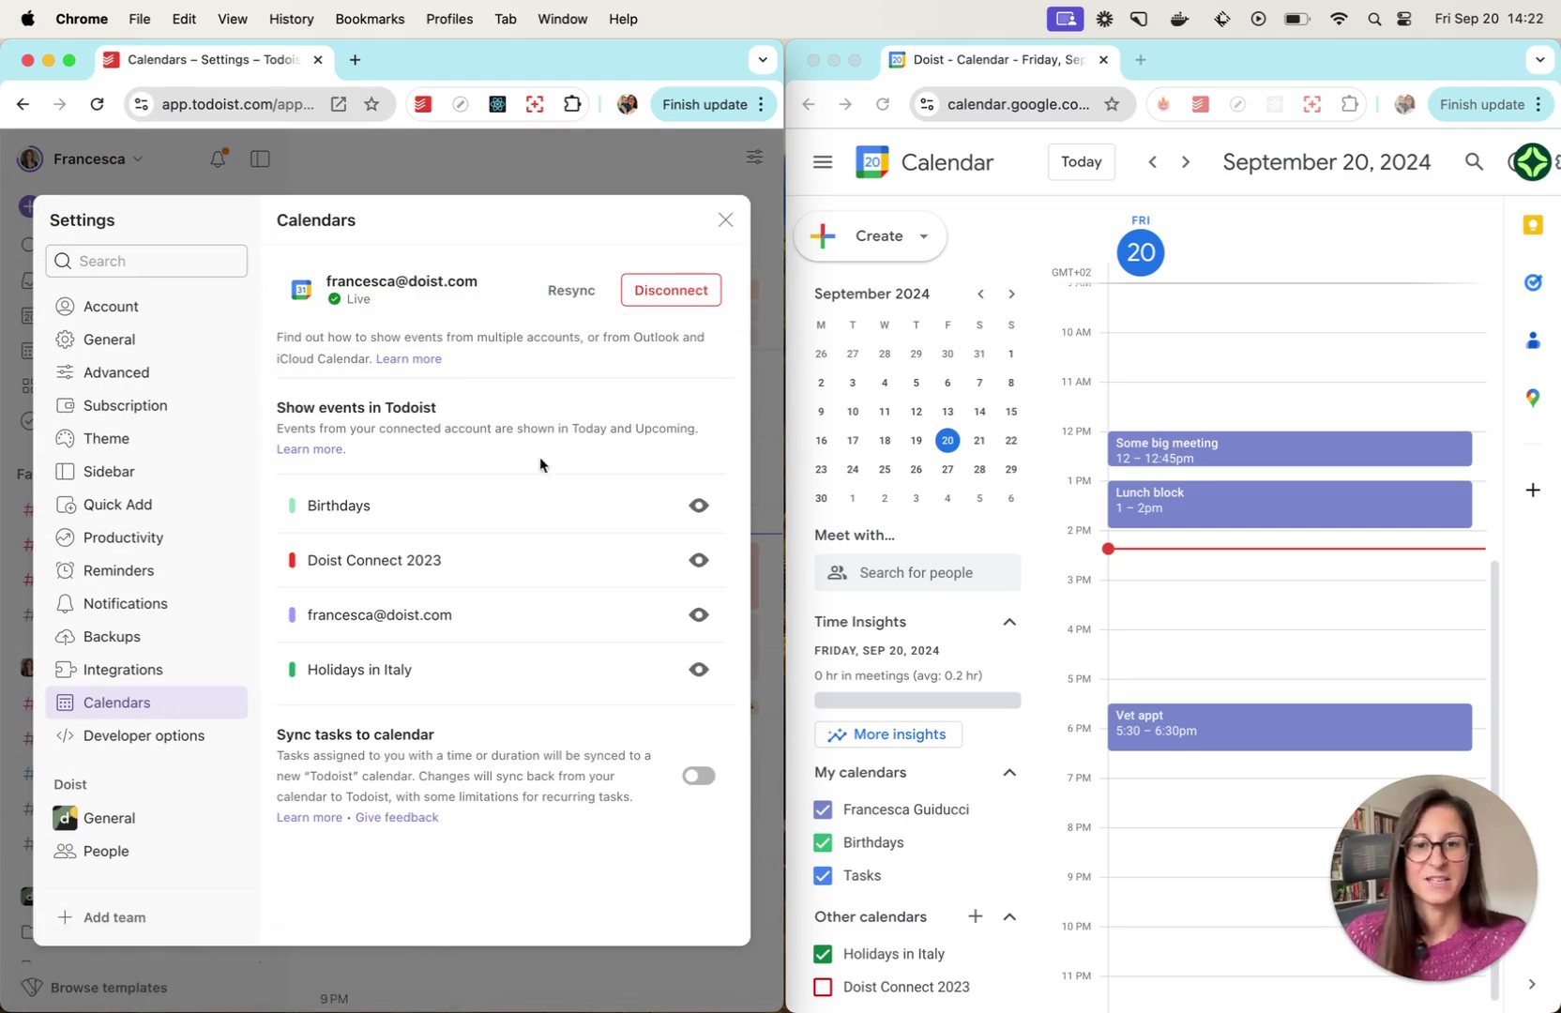
click(610, 154)
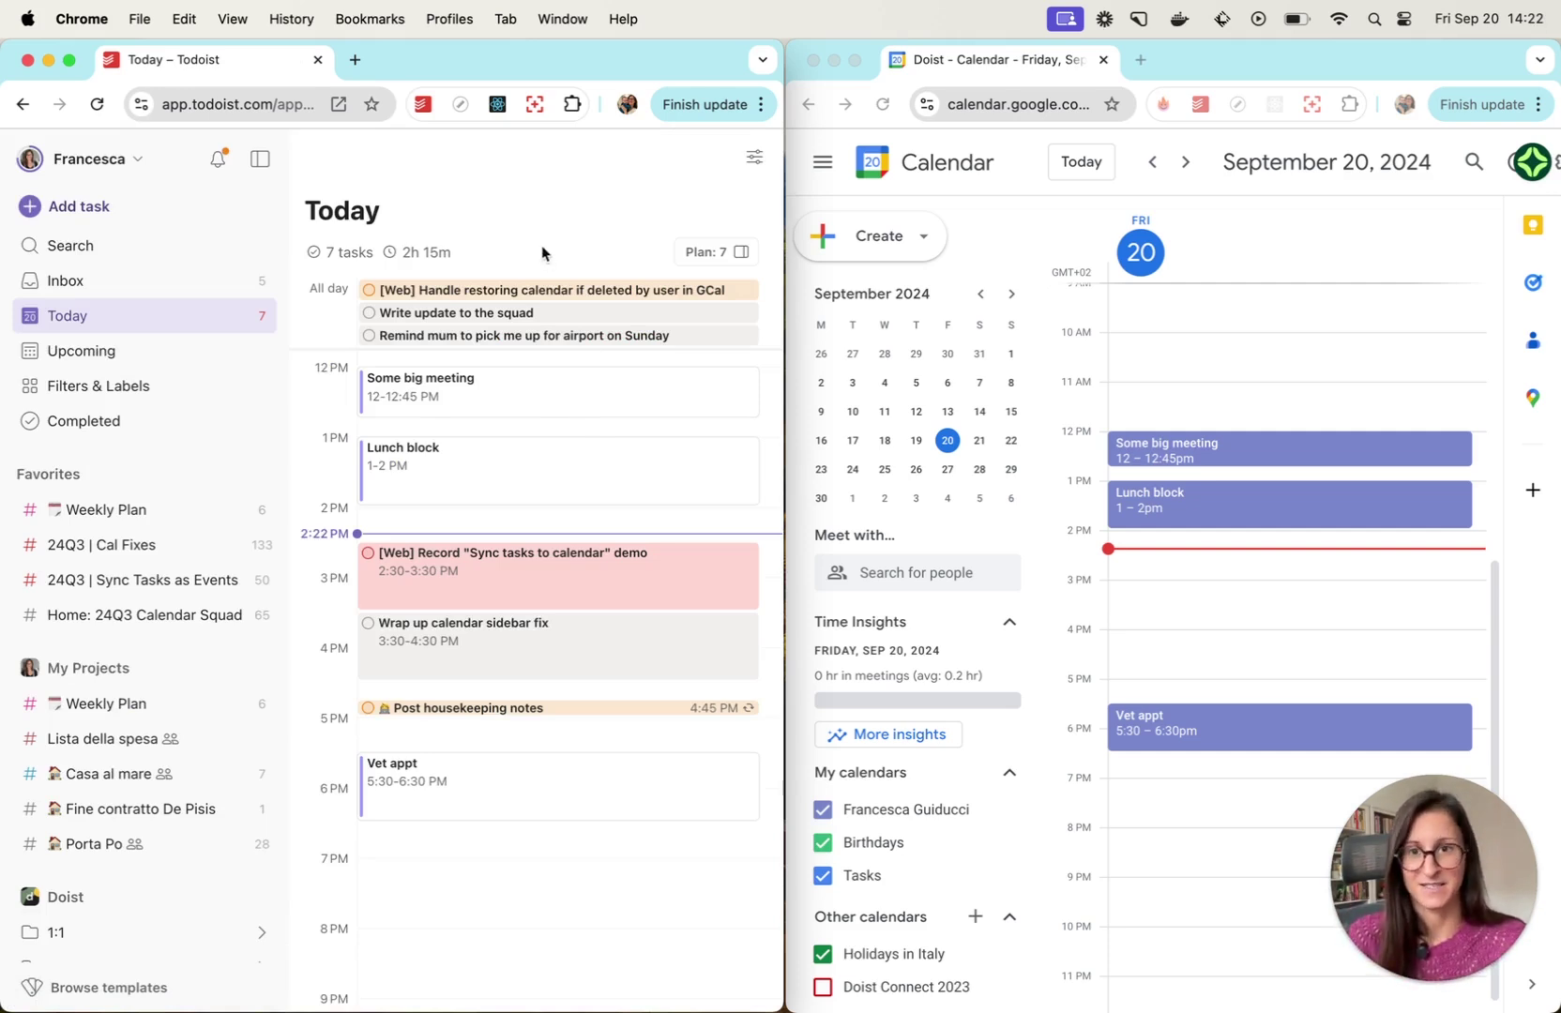
Scroll the Today timeline up to review the synced Google Calendar events.
scroll(484, 396, up, 1)
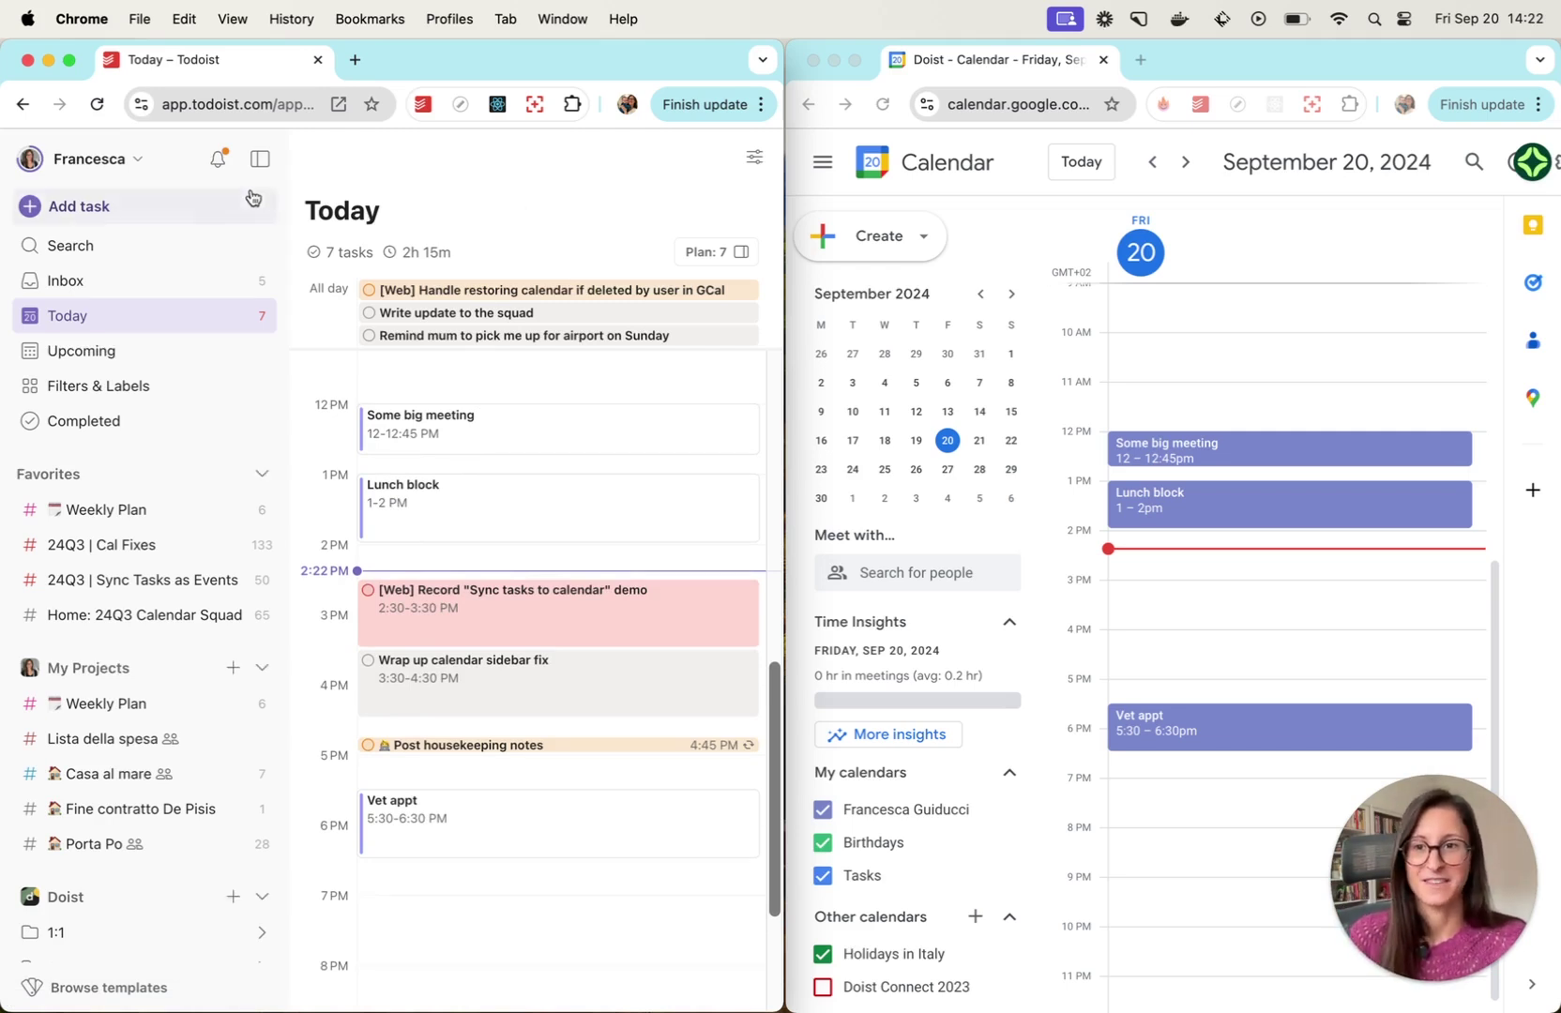
click(129, 160)
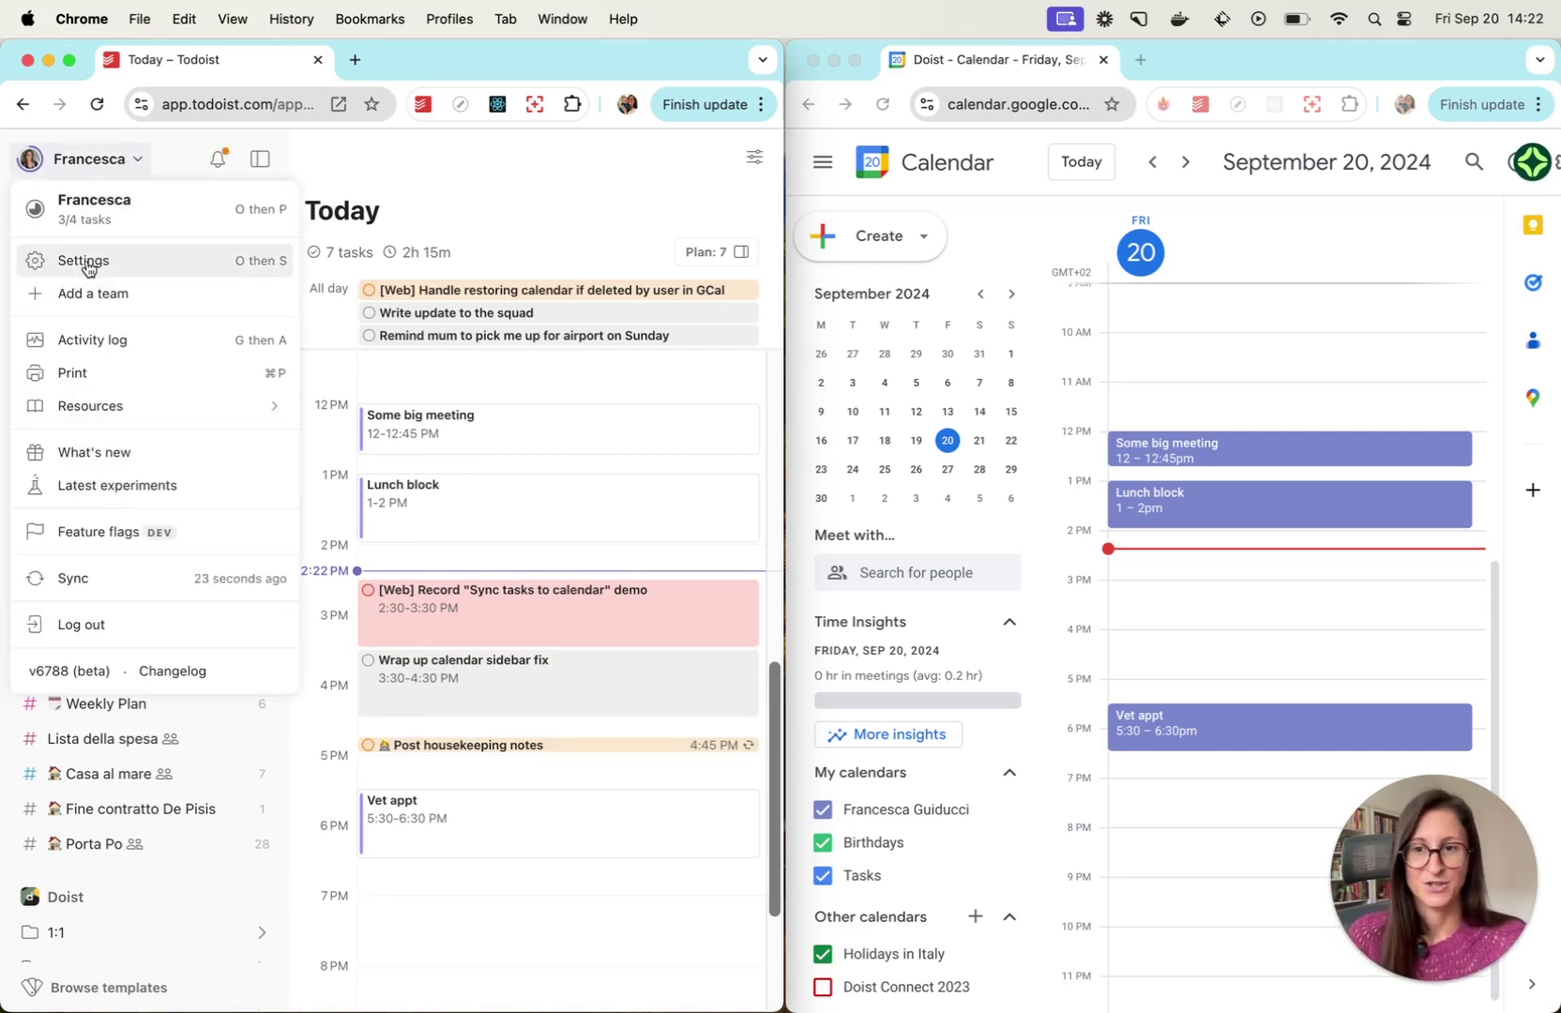
Switch on 'Sync tasks to calendar' in Todoist's Calendars settings, then reload Google Calendar.
click(84, 260)
click(101, 699)
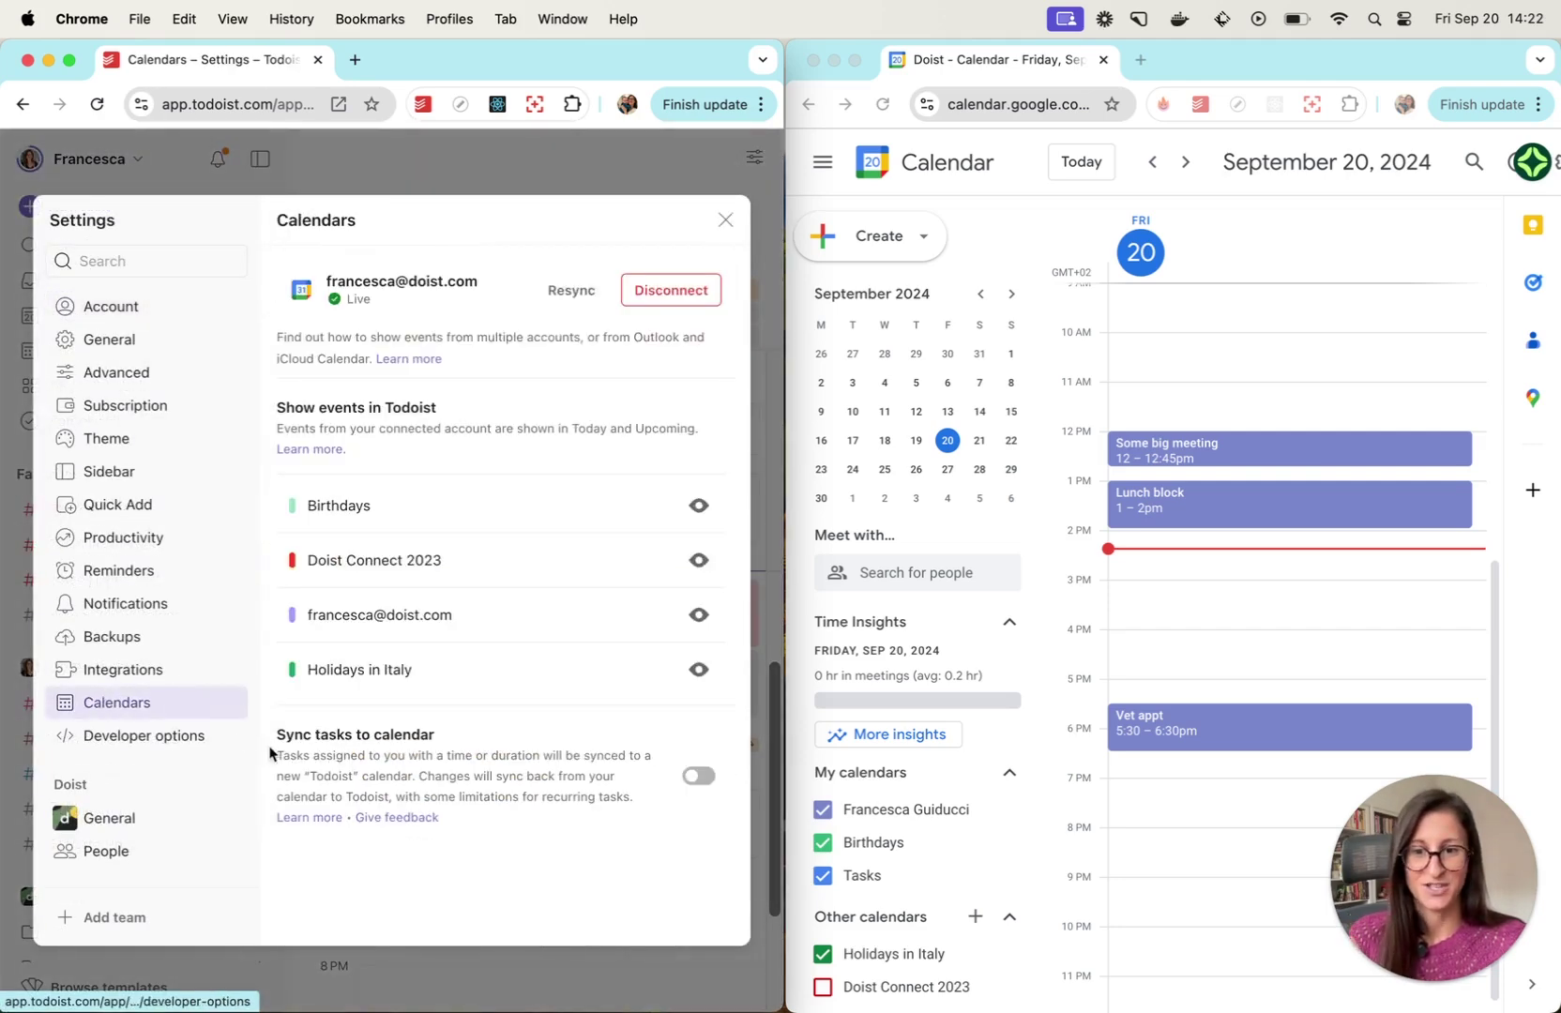
click(699, 776)
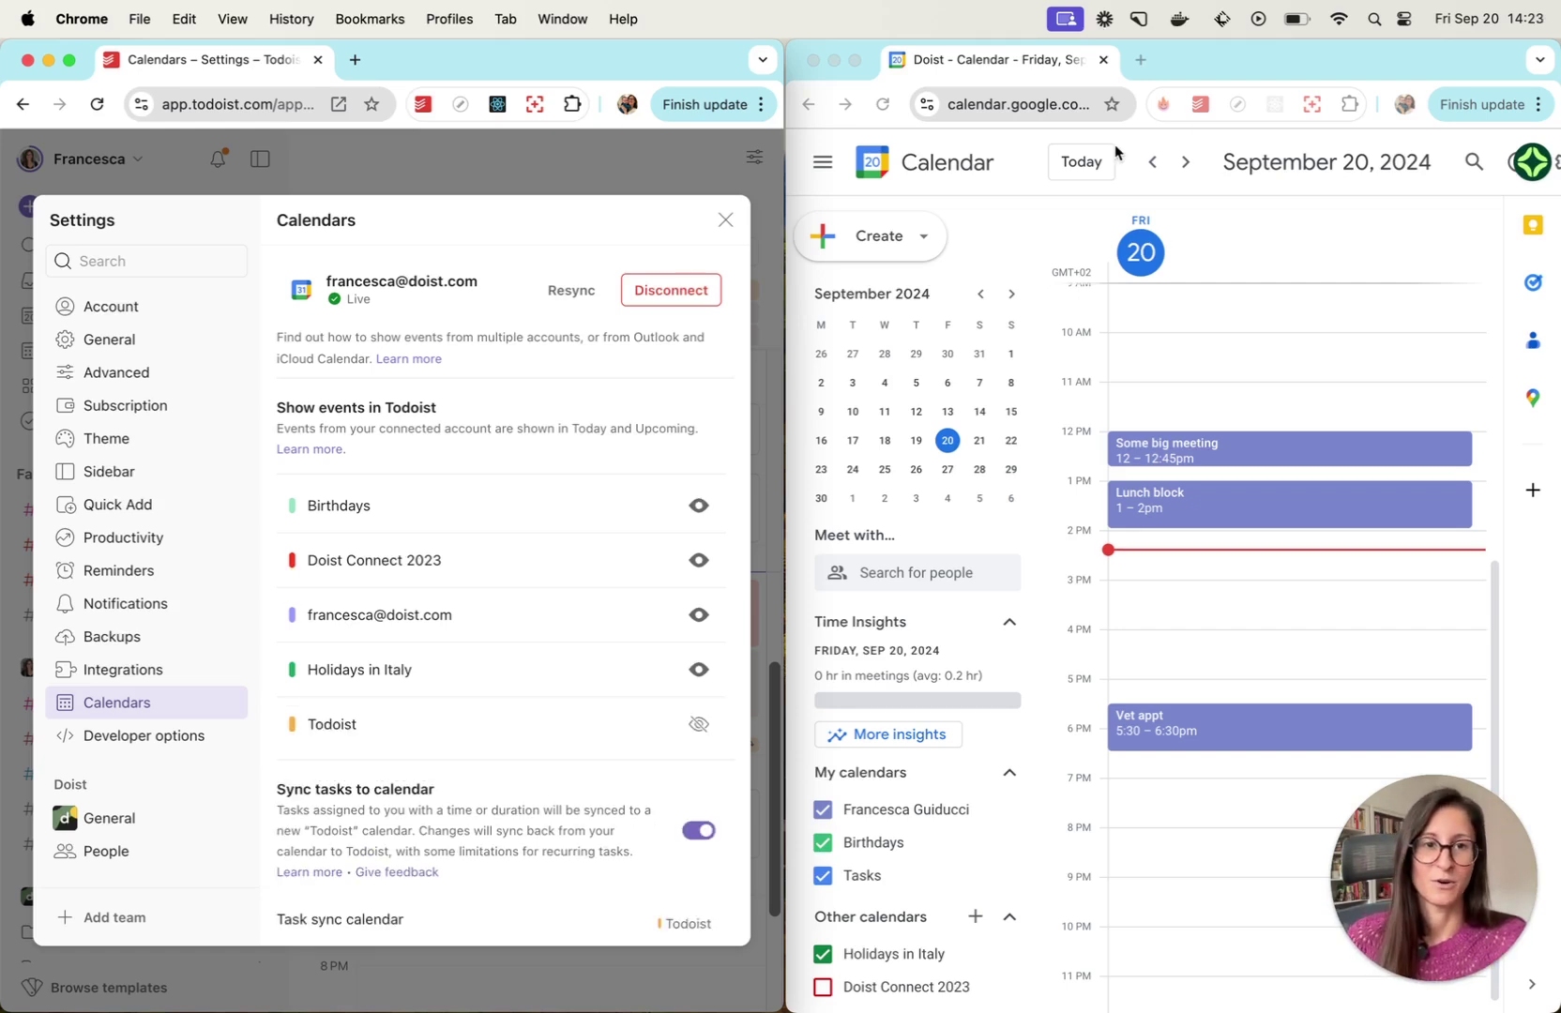
click(1187, 62)
click(884, 104)
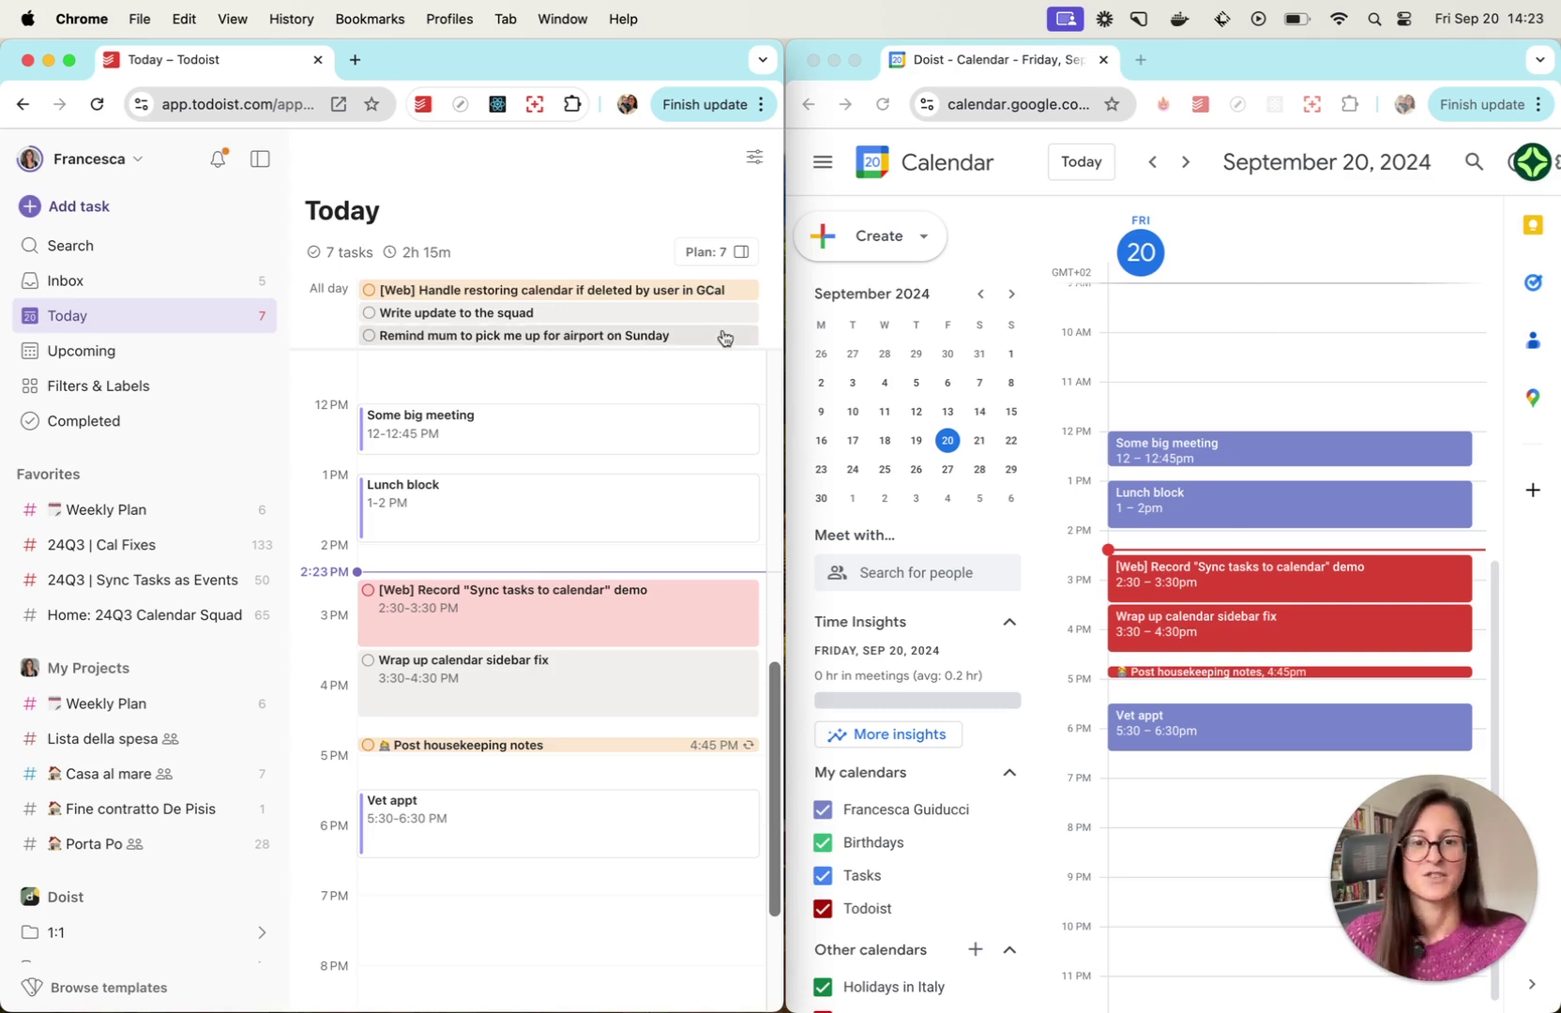
Drag the 'Wrap up calendar sidebar fix' event from 3:30pm to the 7–8pm slot.
mouse_move(620, 315)
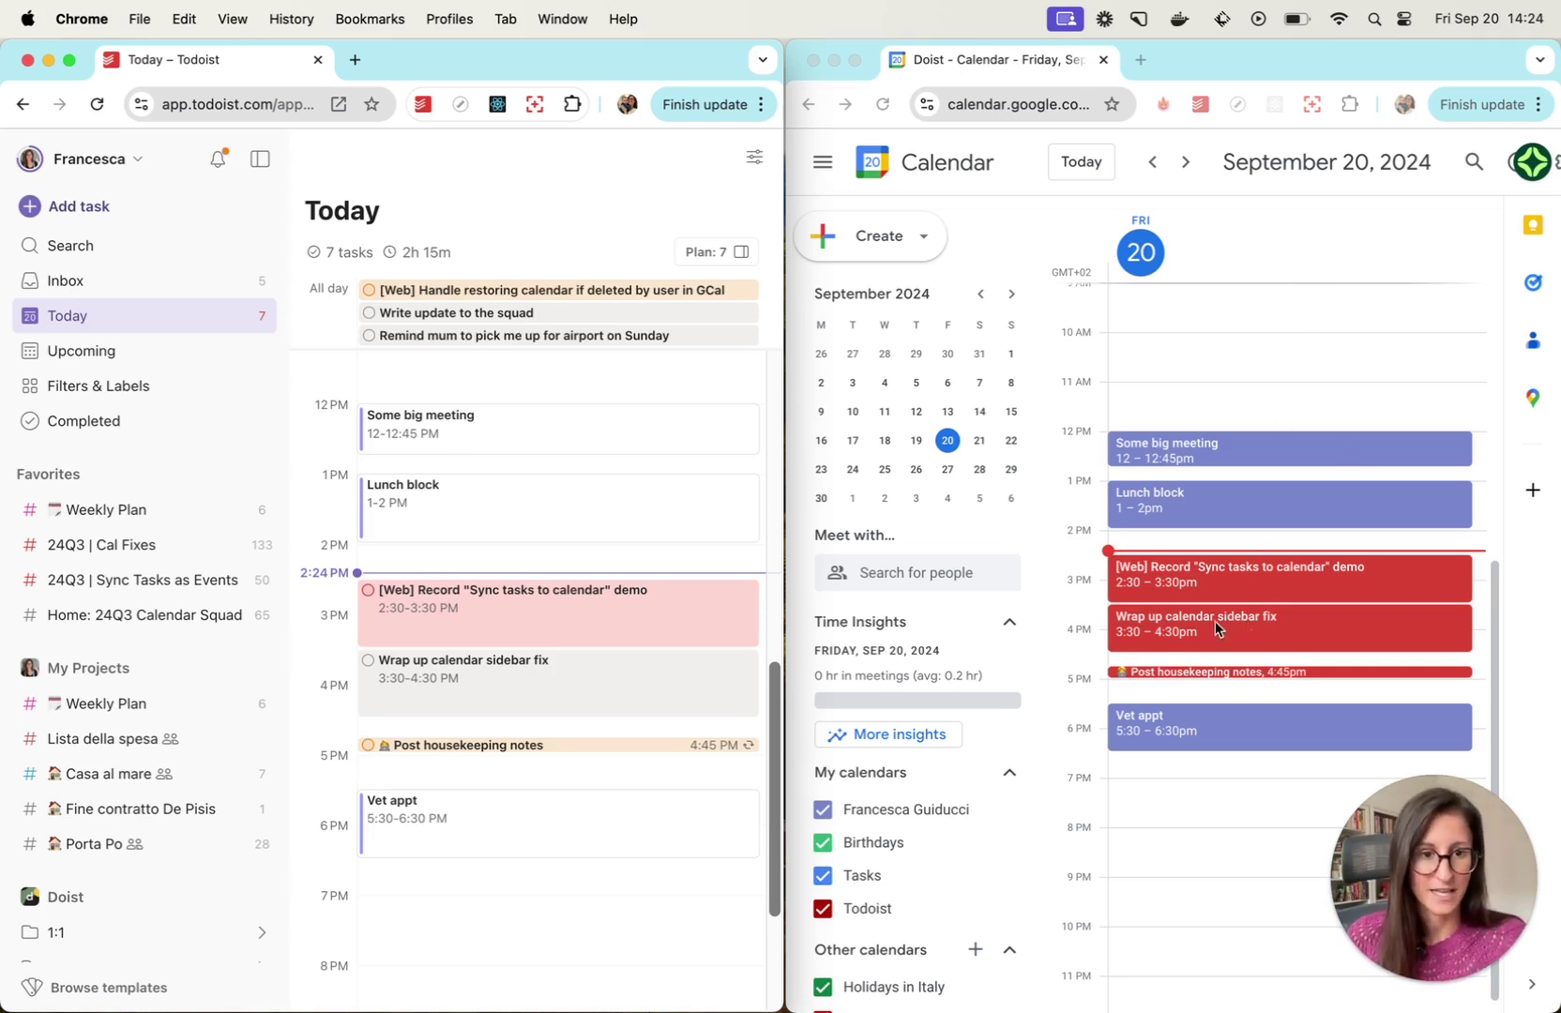
drag(1215, 621, 1187, 802)
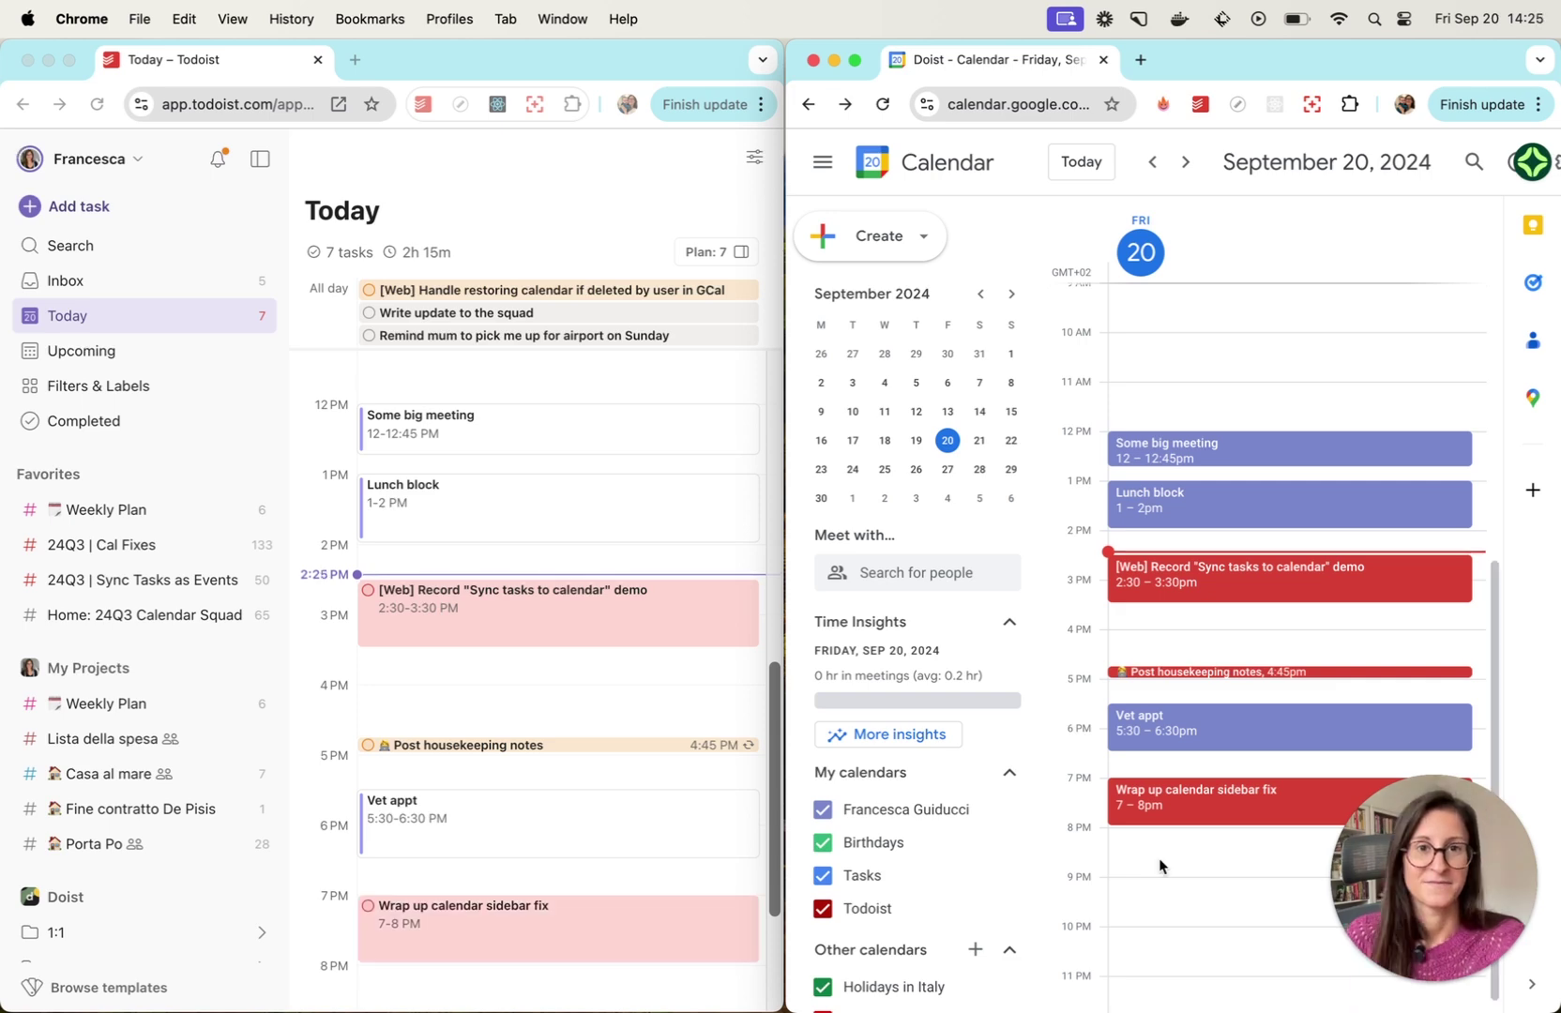
click(1177, 806)
Prefix the sidebar fix event's title with 'IMPORTANT' and save it.
click(1204, 511)
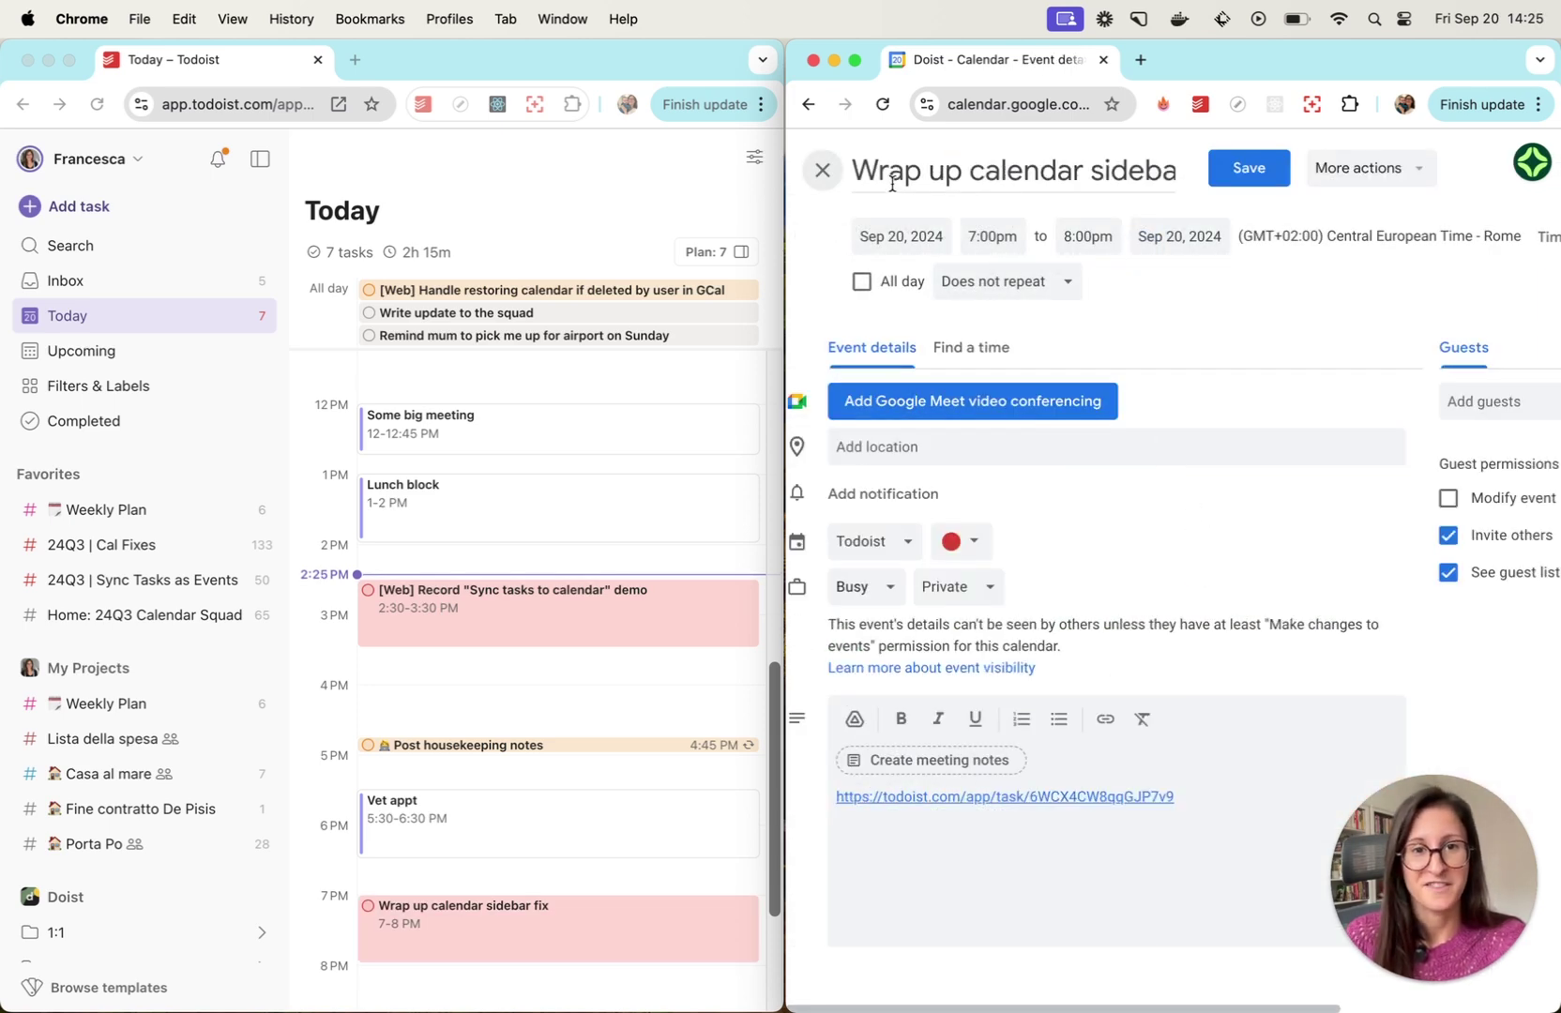
click(859, 172)
text(IMPORTANT Wrap up cal)
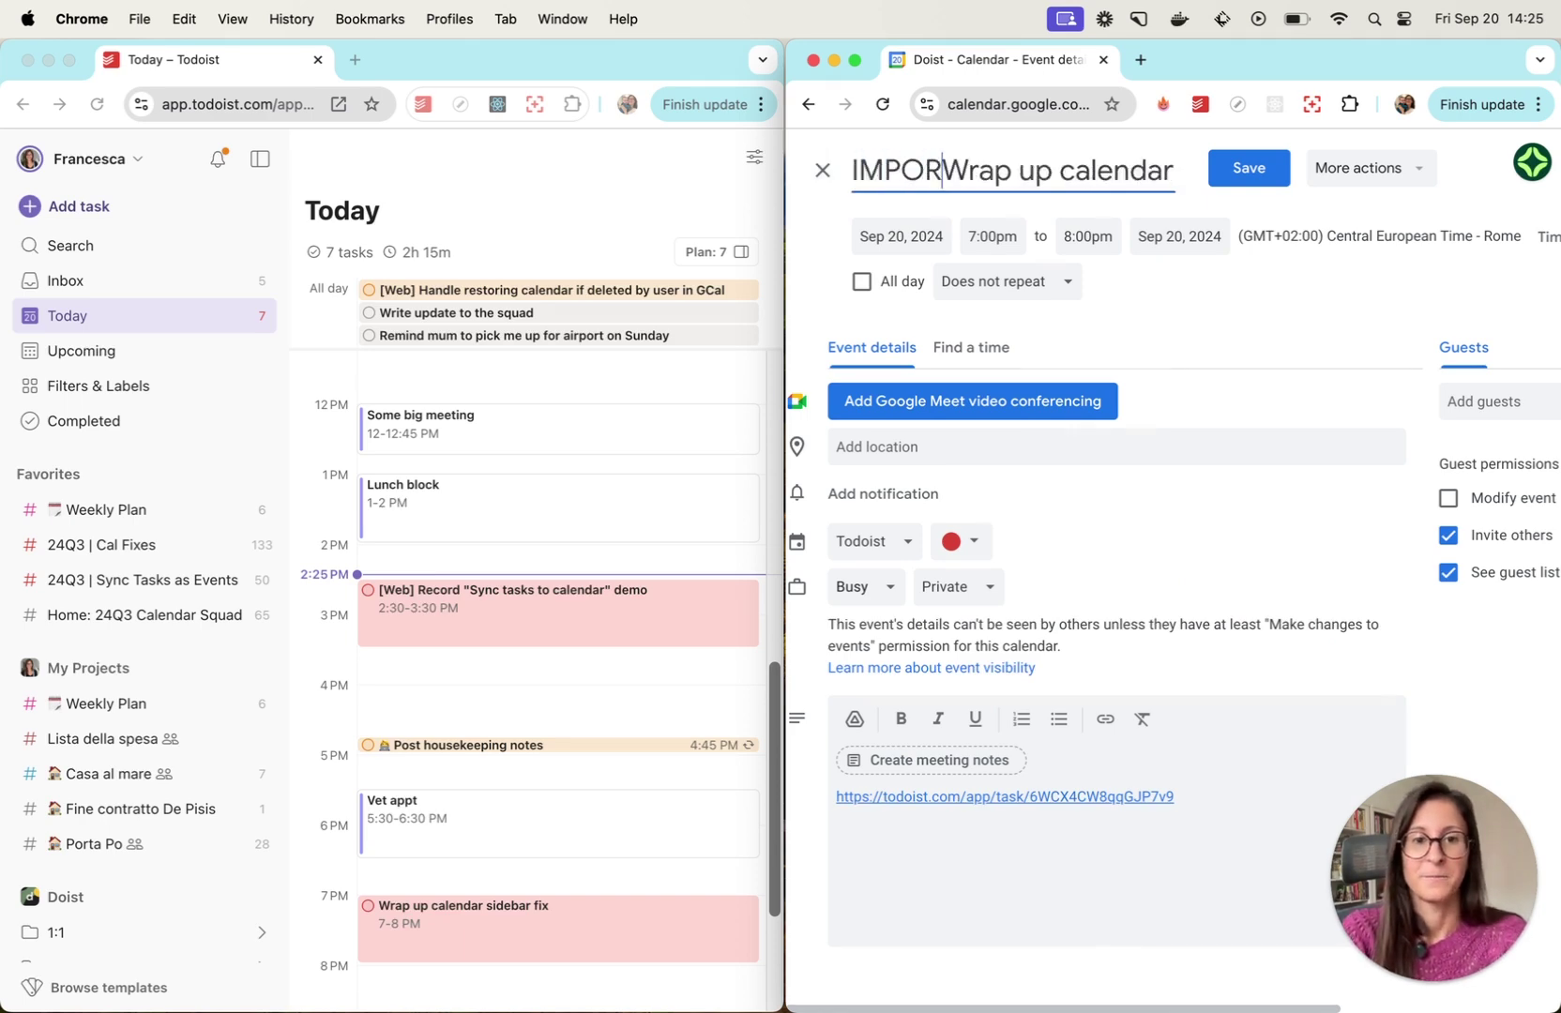
click(1239, 167)
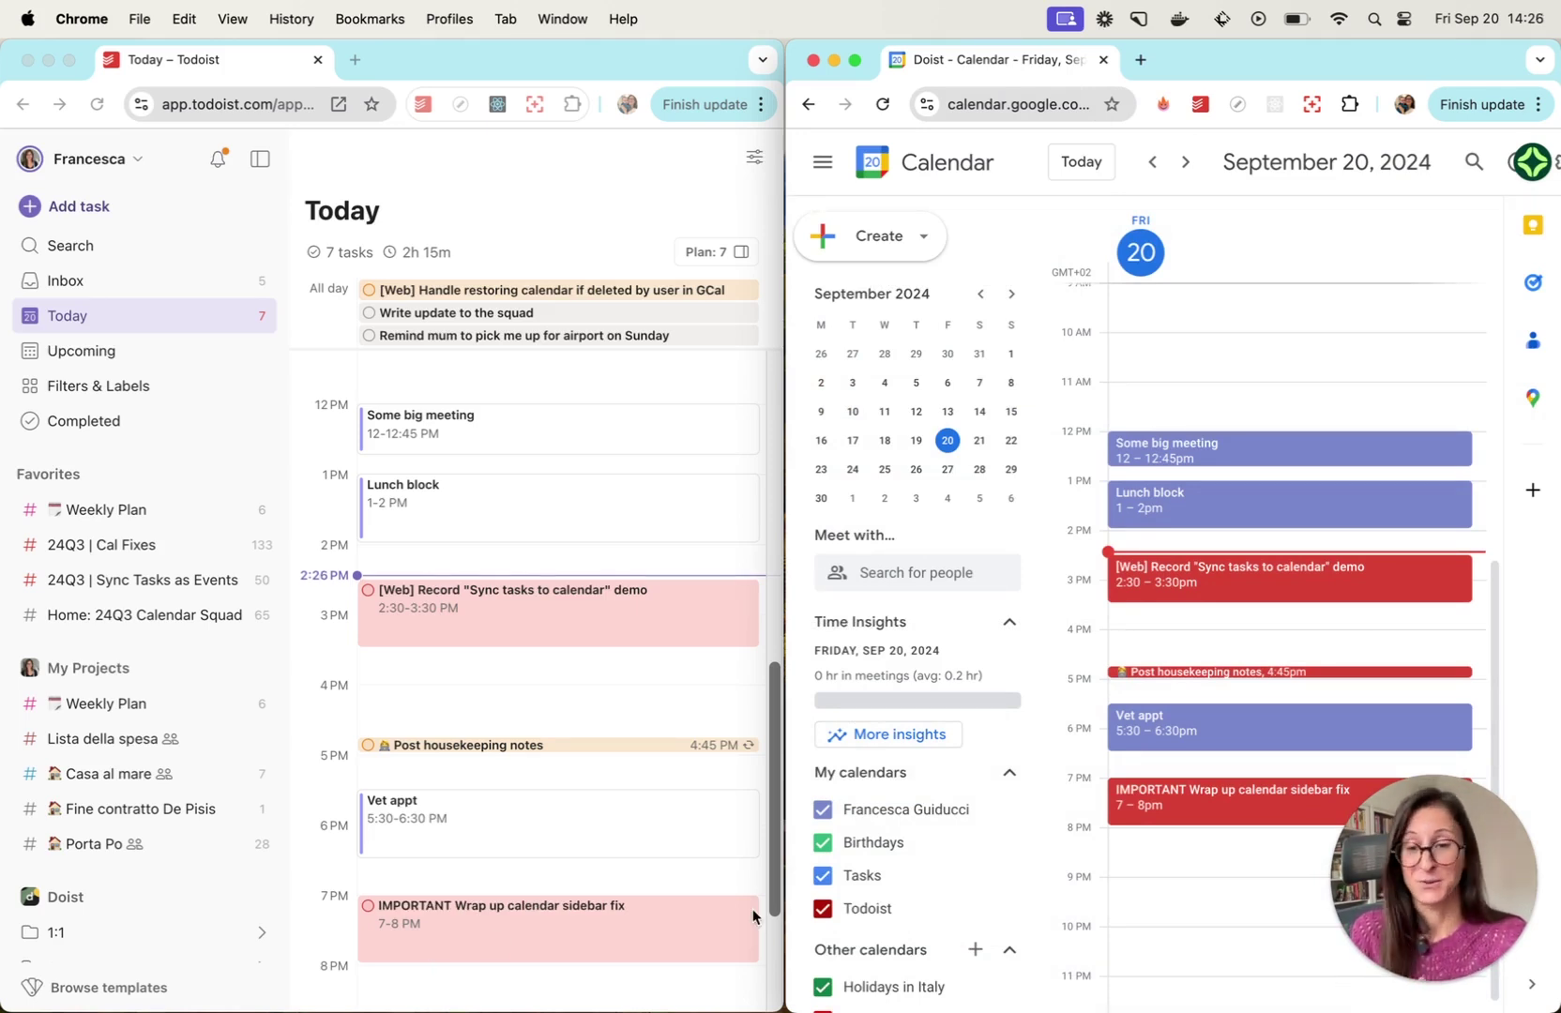
click(369, 905)
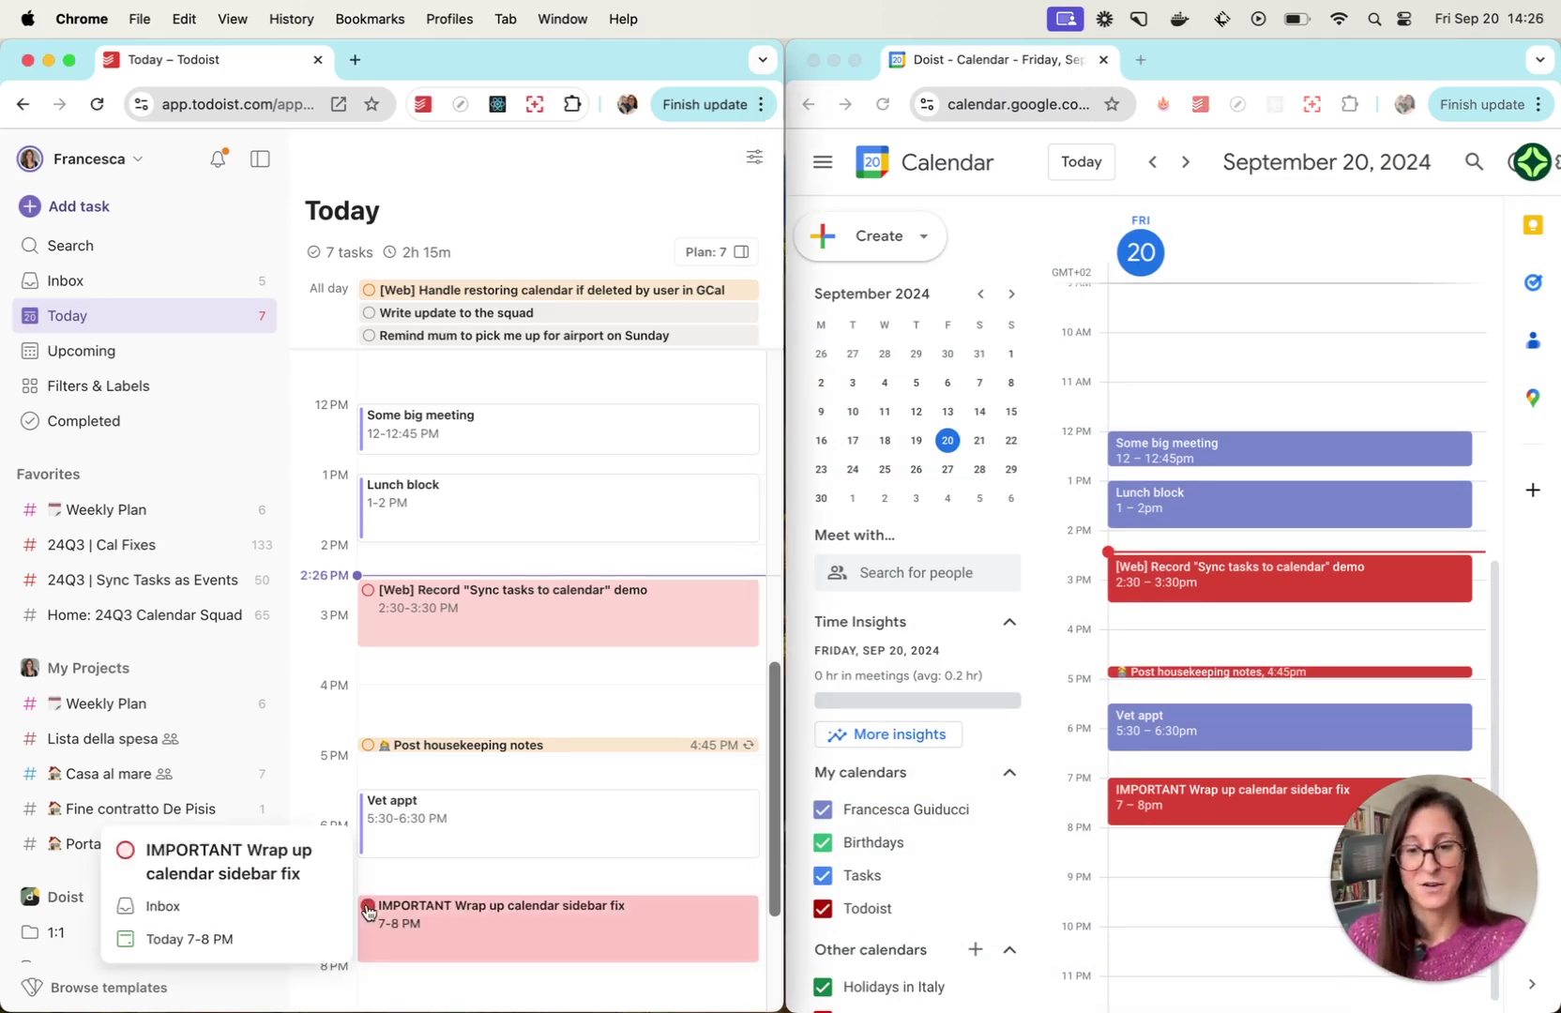
Check off the 'IMPORTANT Wrap up calendar sidebar fix' task in the Today timeline.
click(368, 907)
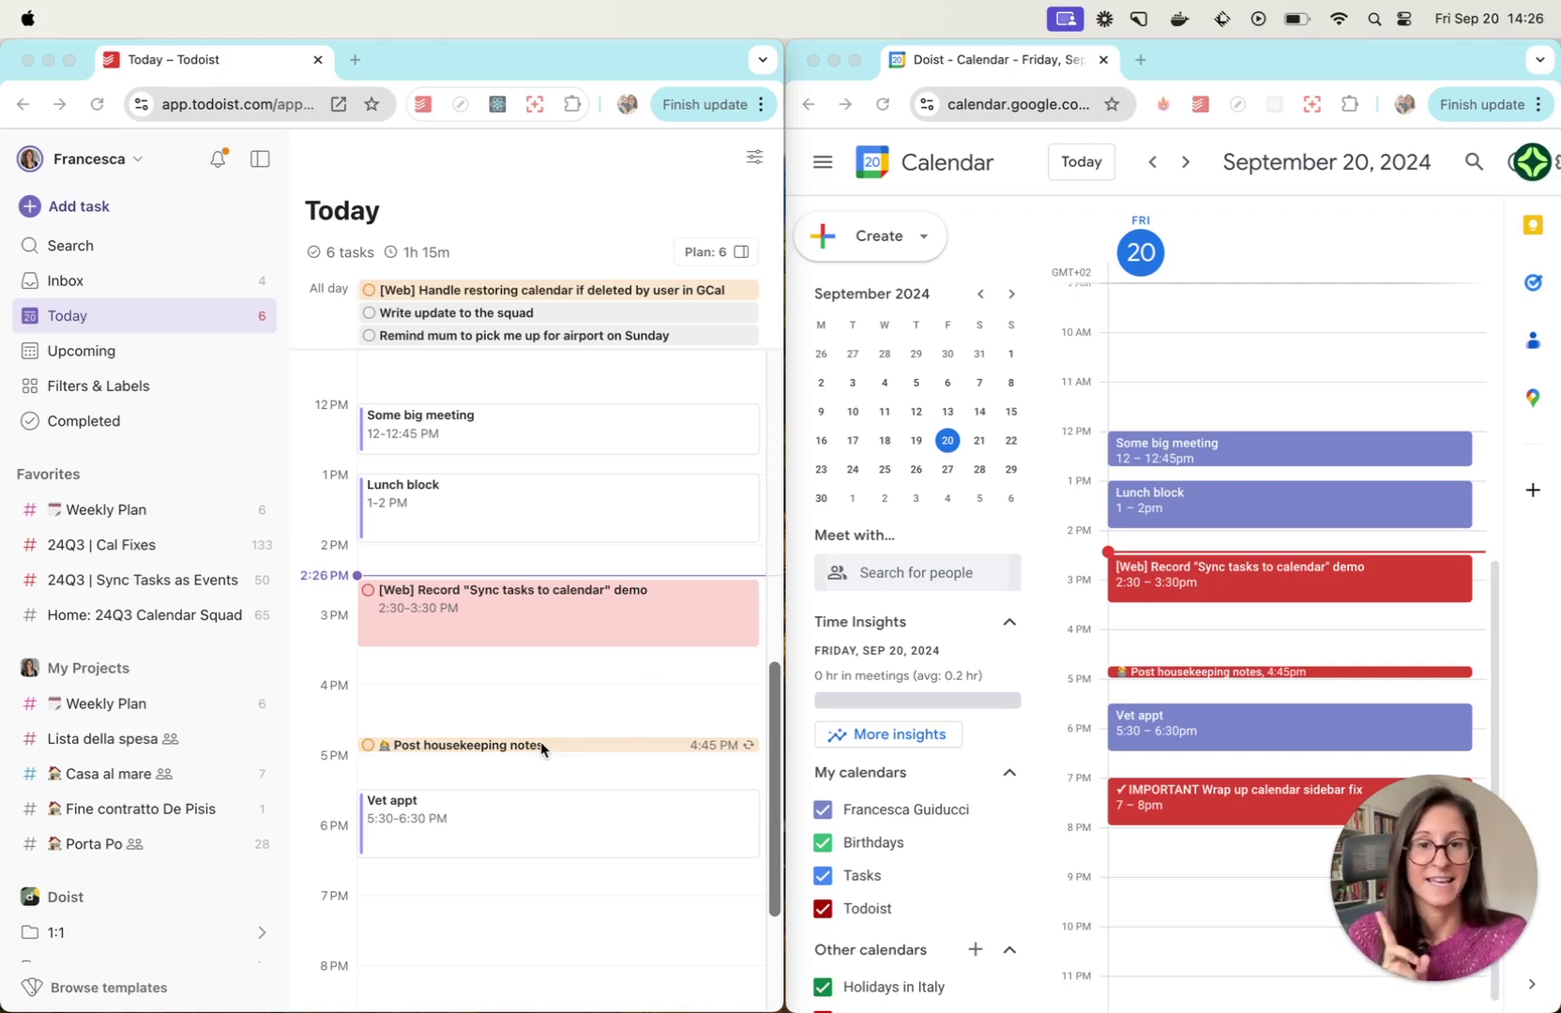
Insert 'HELLO' into the Post housekeeping notes event title, applying it to all occurrences.
click(1180, 678)
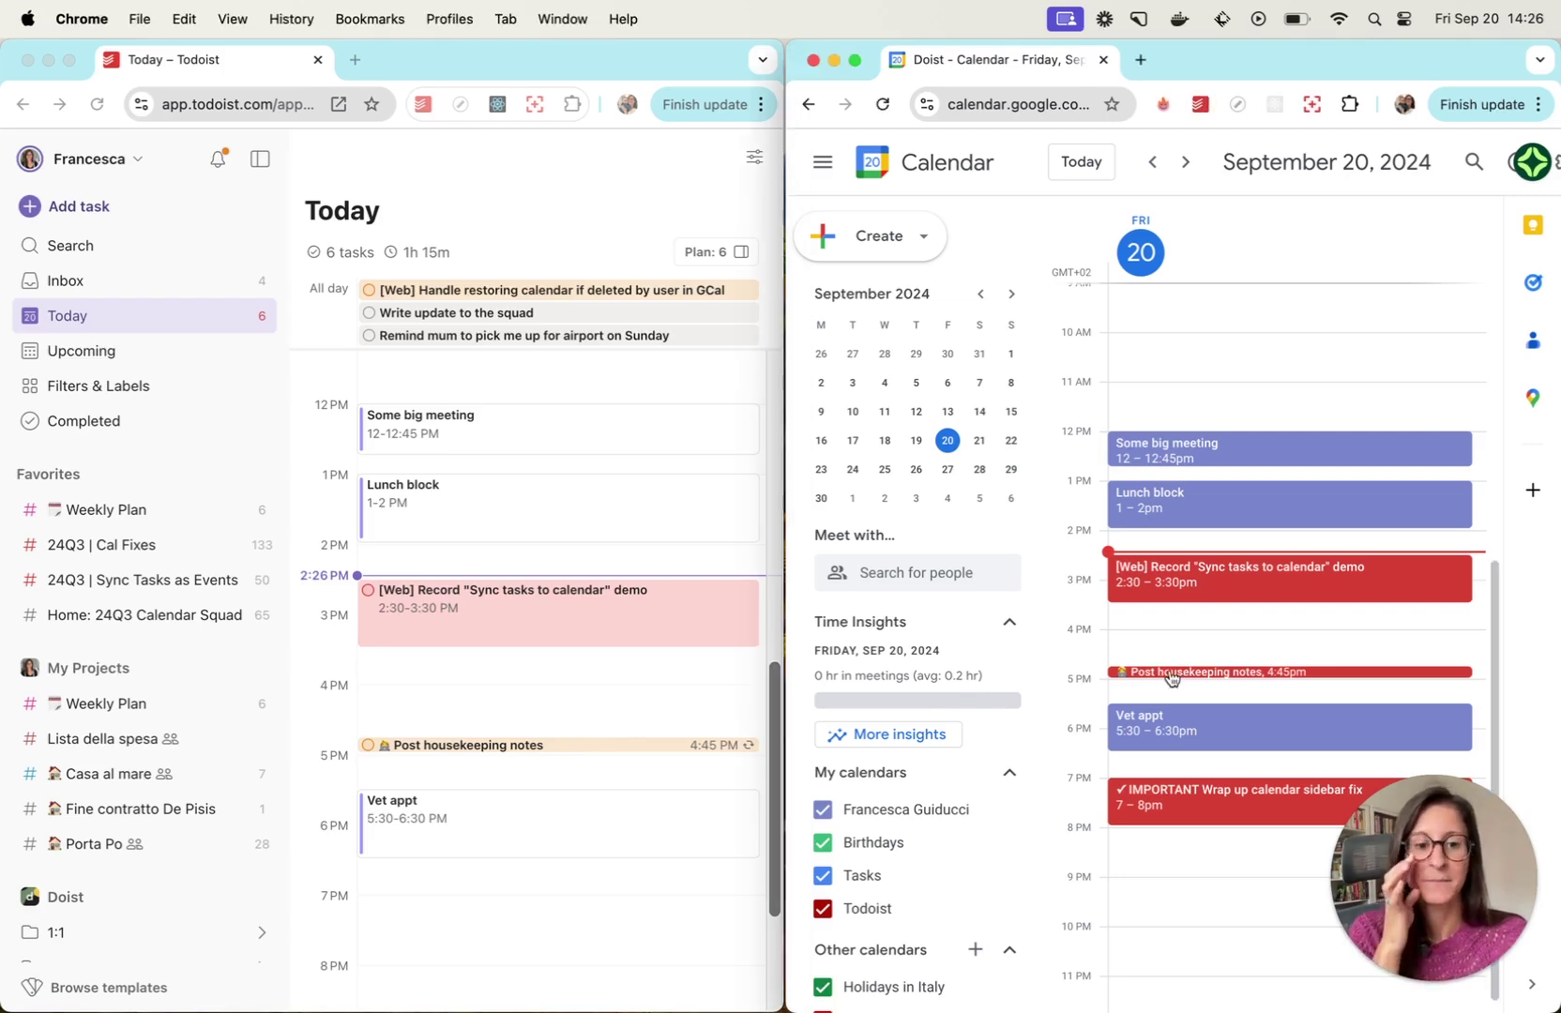
click(1180, 675)
click(1198, 433)
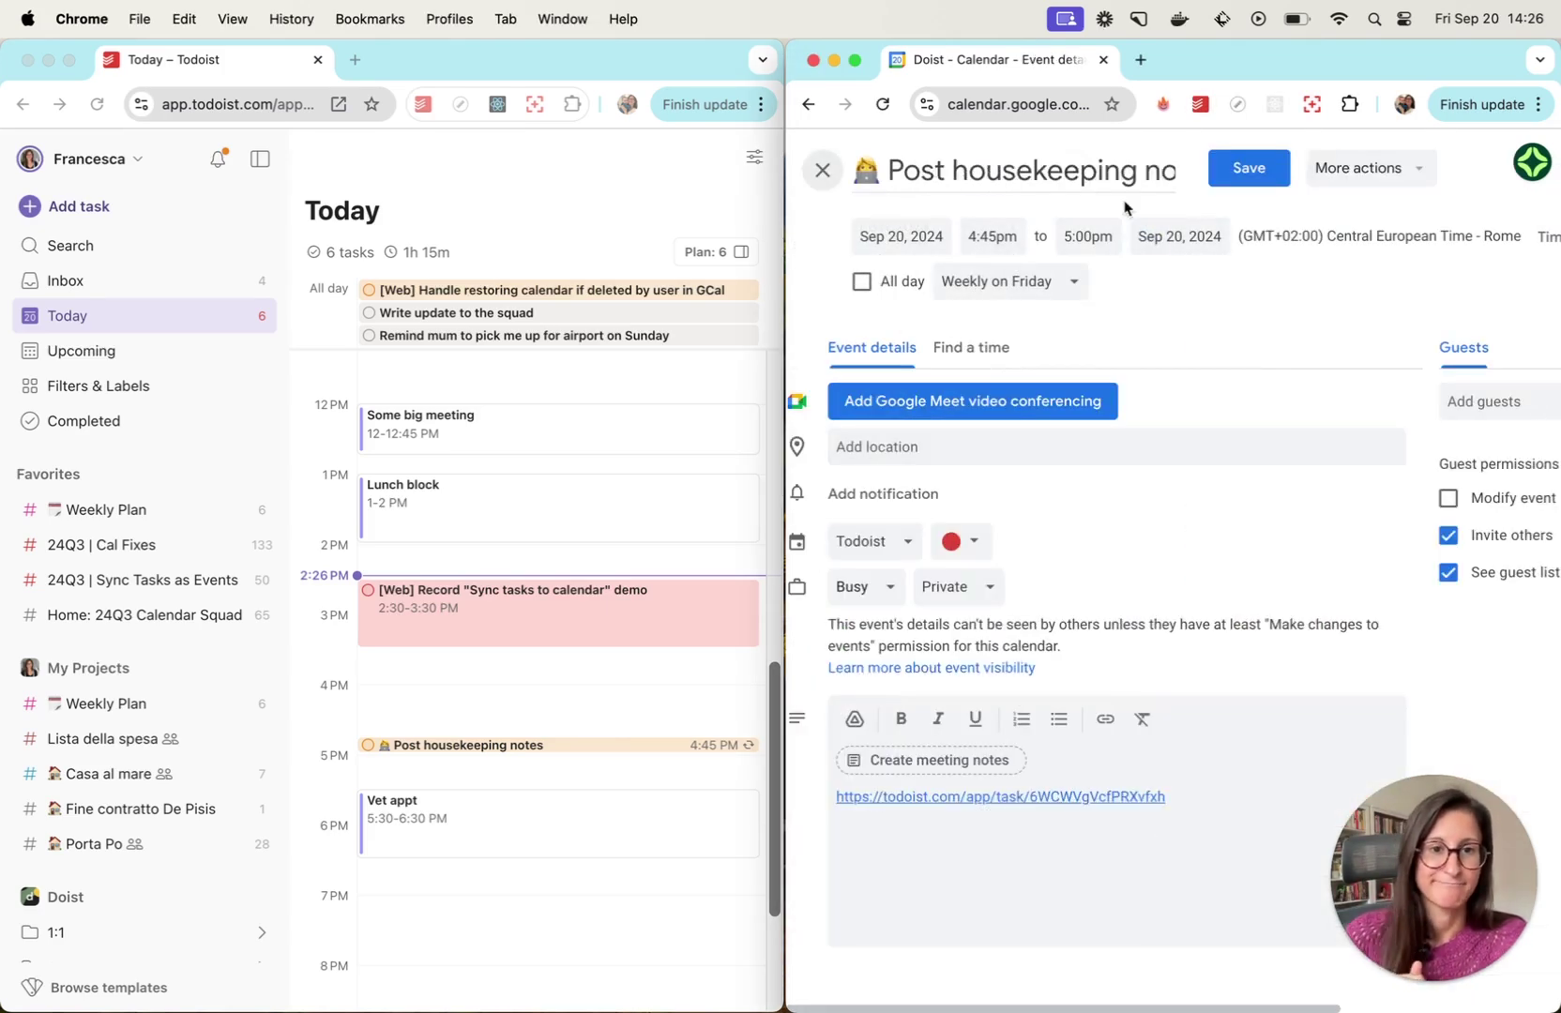
text(HELLO)
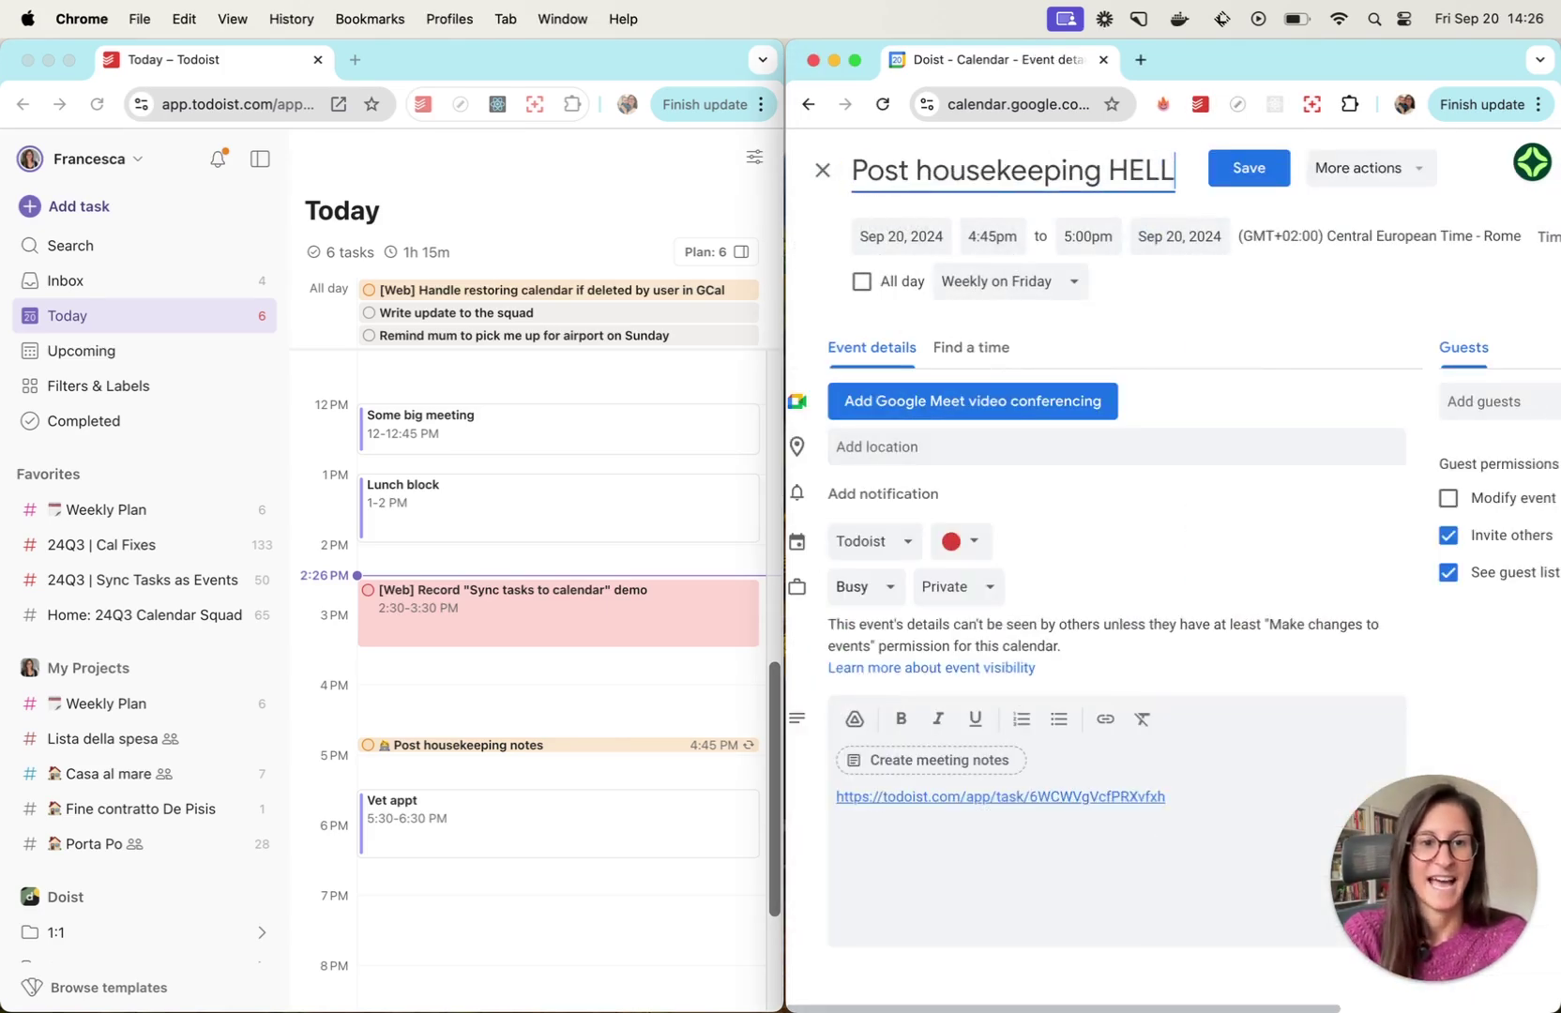
click(1249, 169)
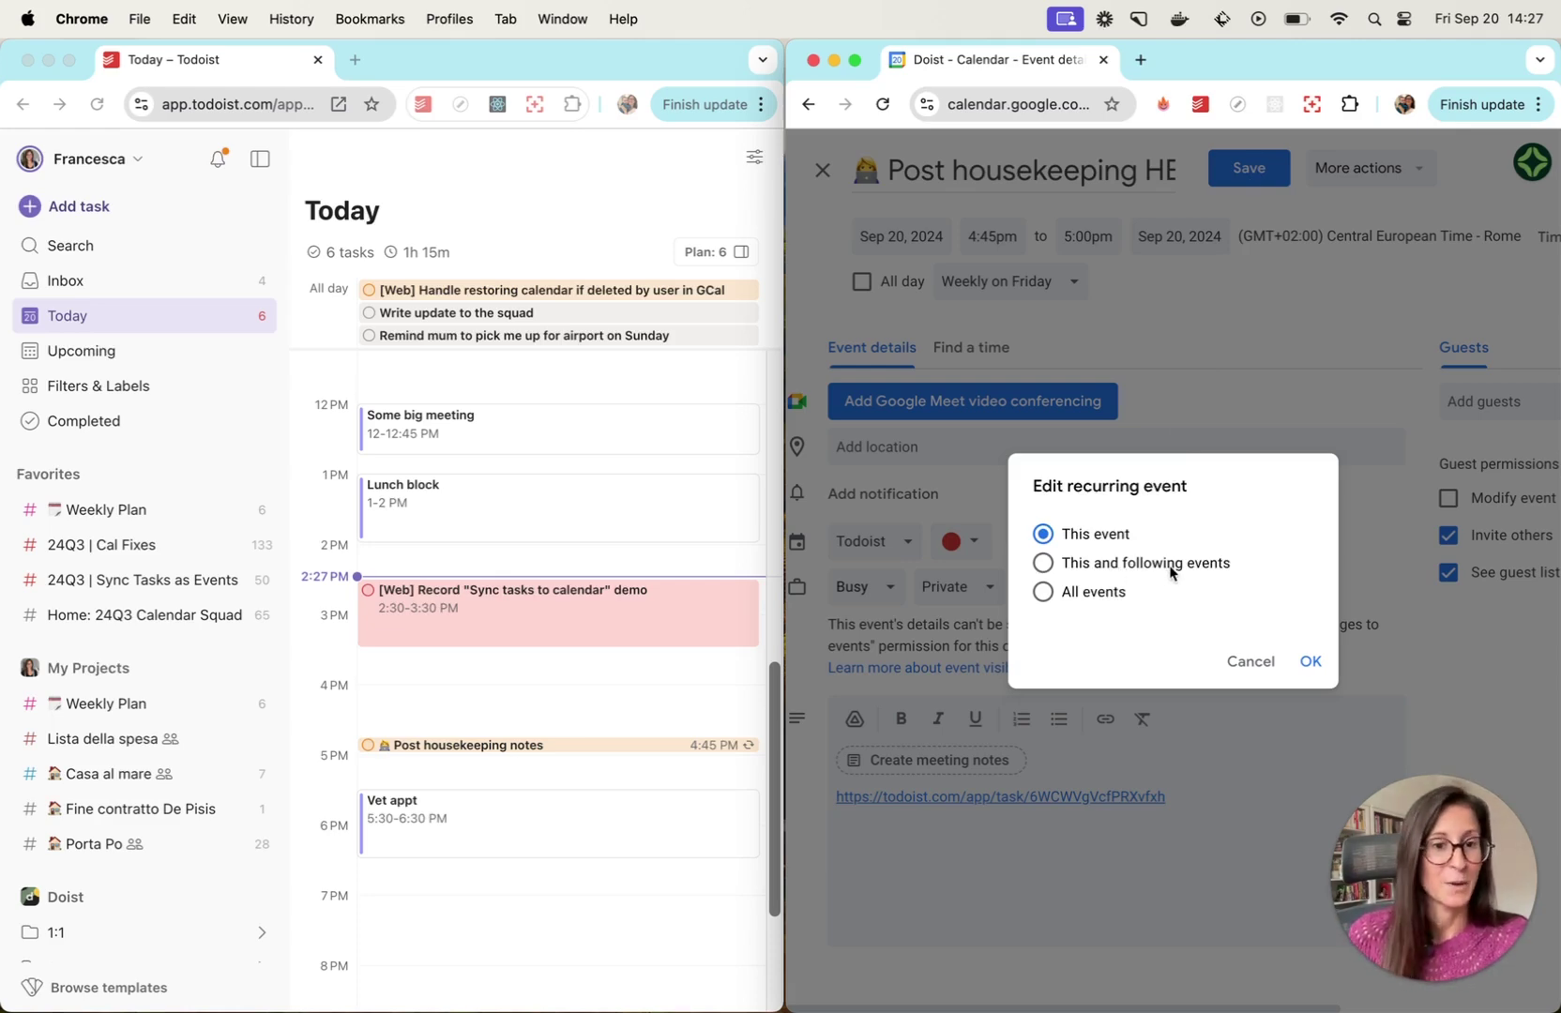
click(1079, 593)
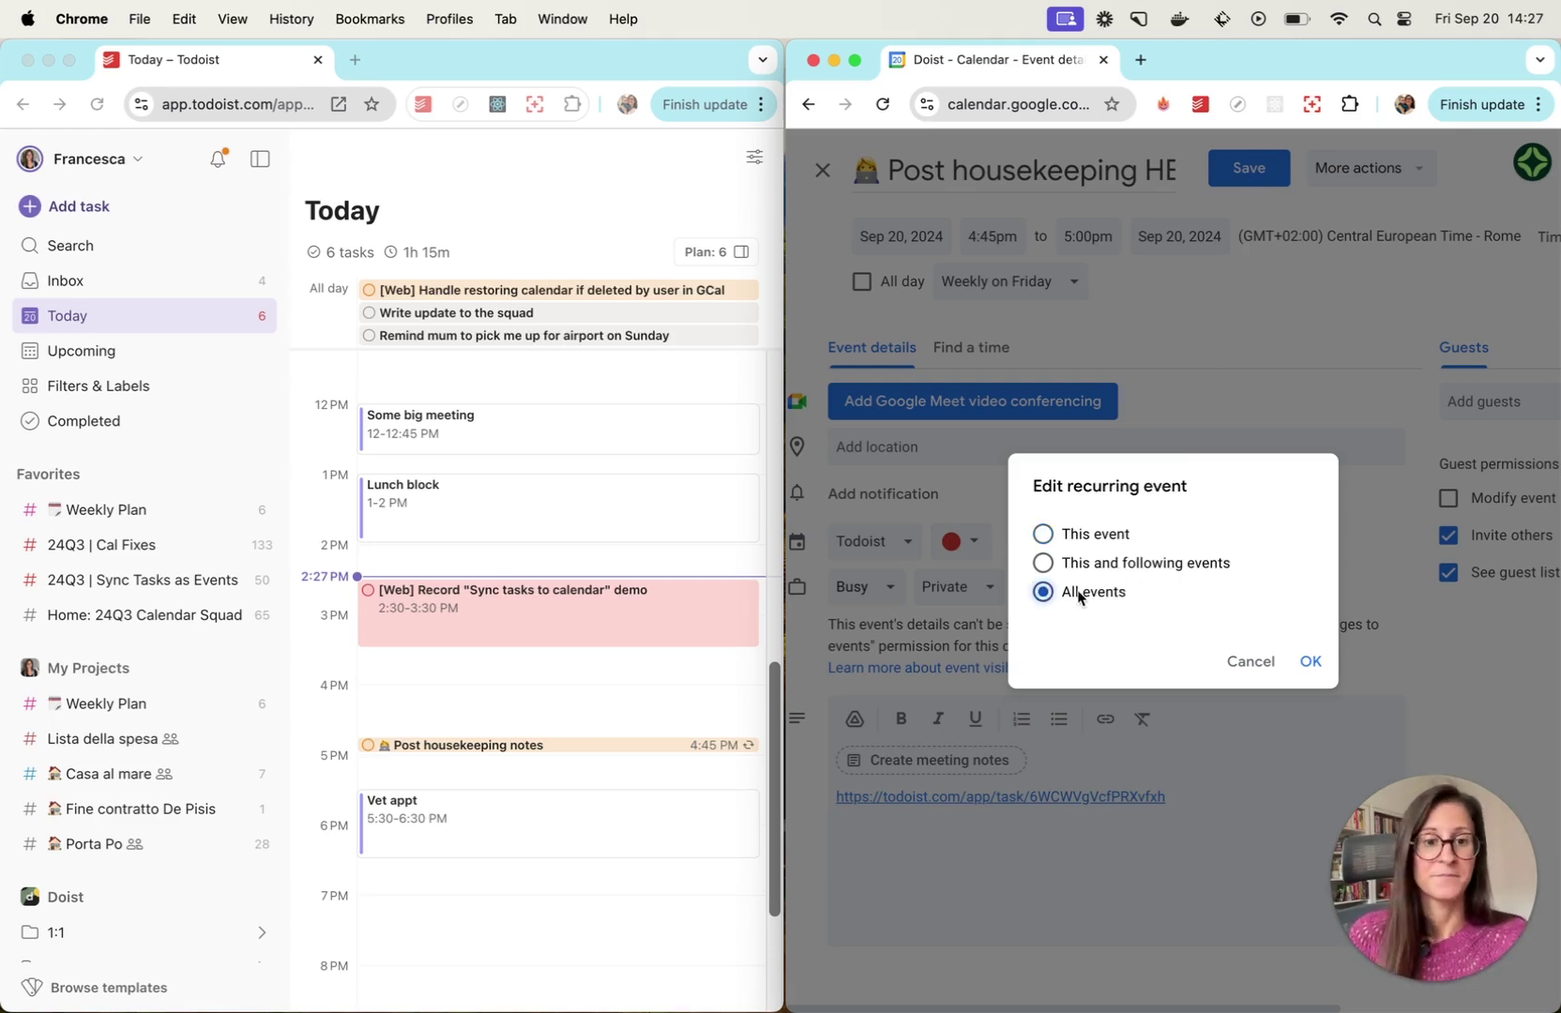
click(1308, 661)
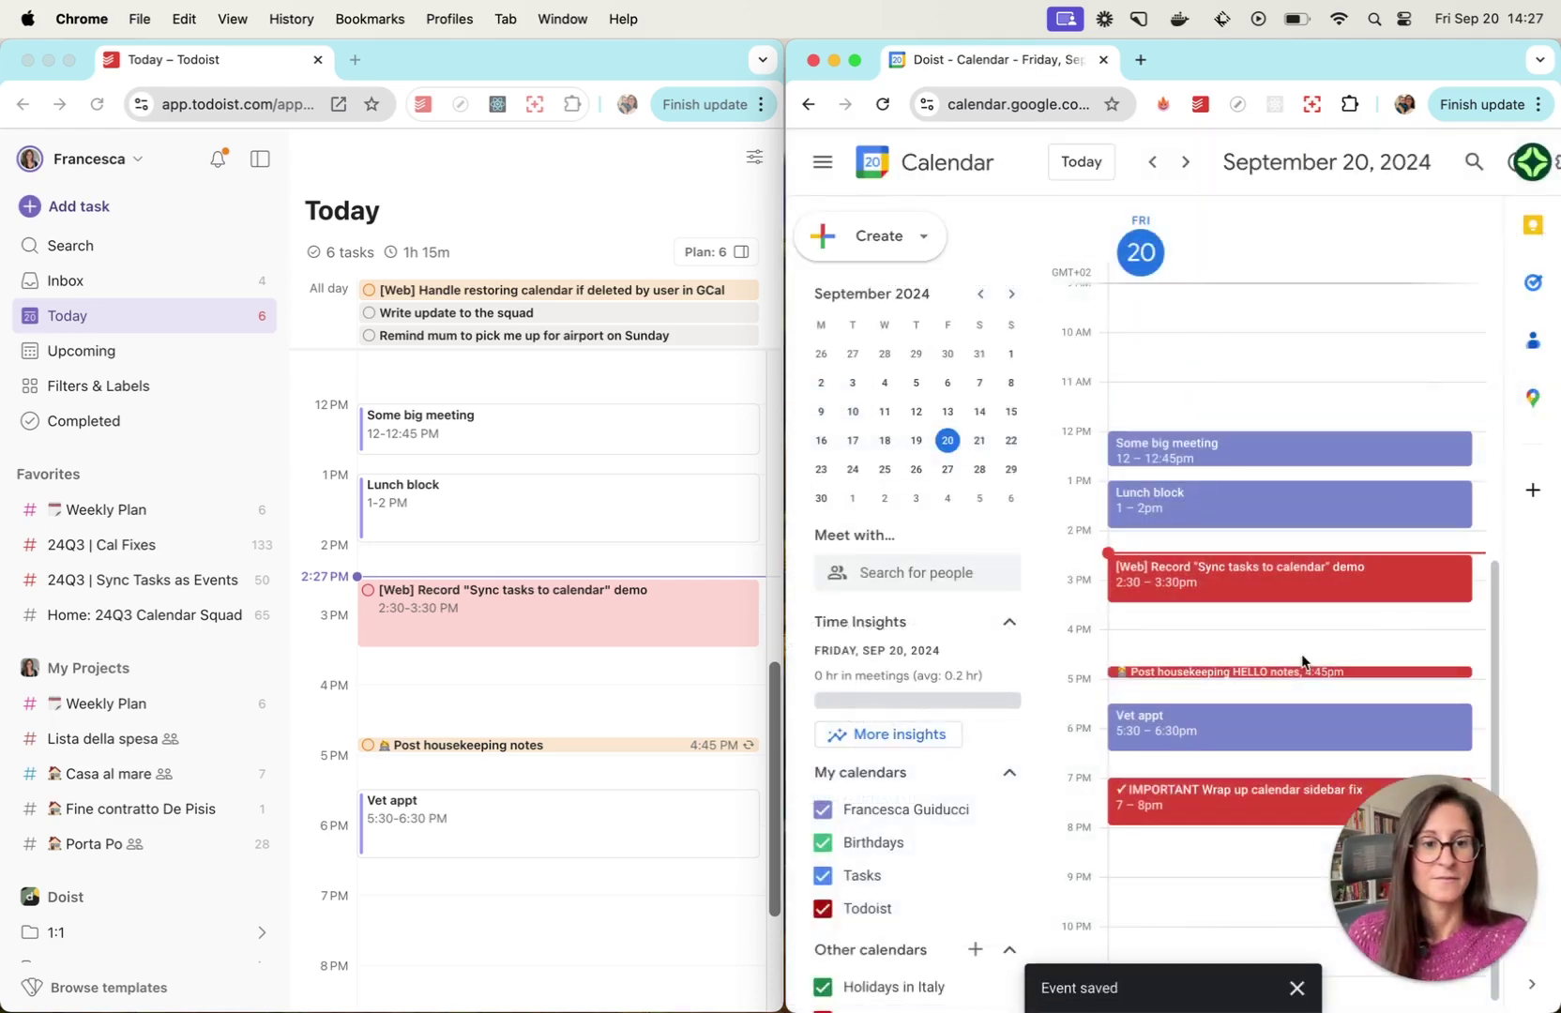
Replace HELLO with CIAO in the event title, saving for this occurrence only.
click(1251, 672)
click(1203, 433)
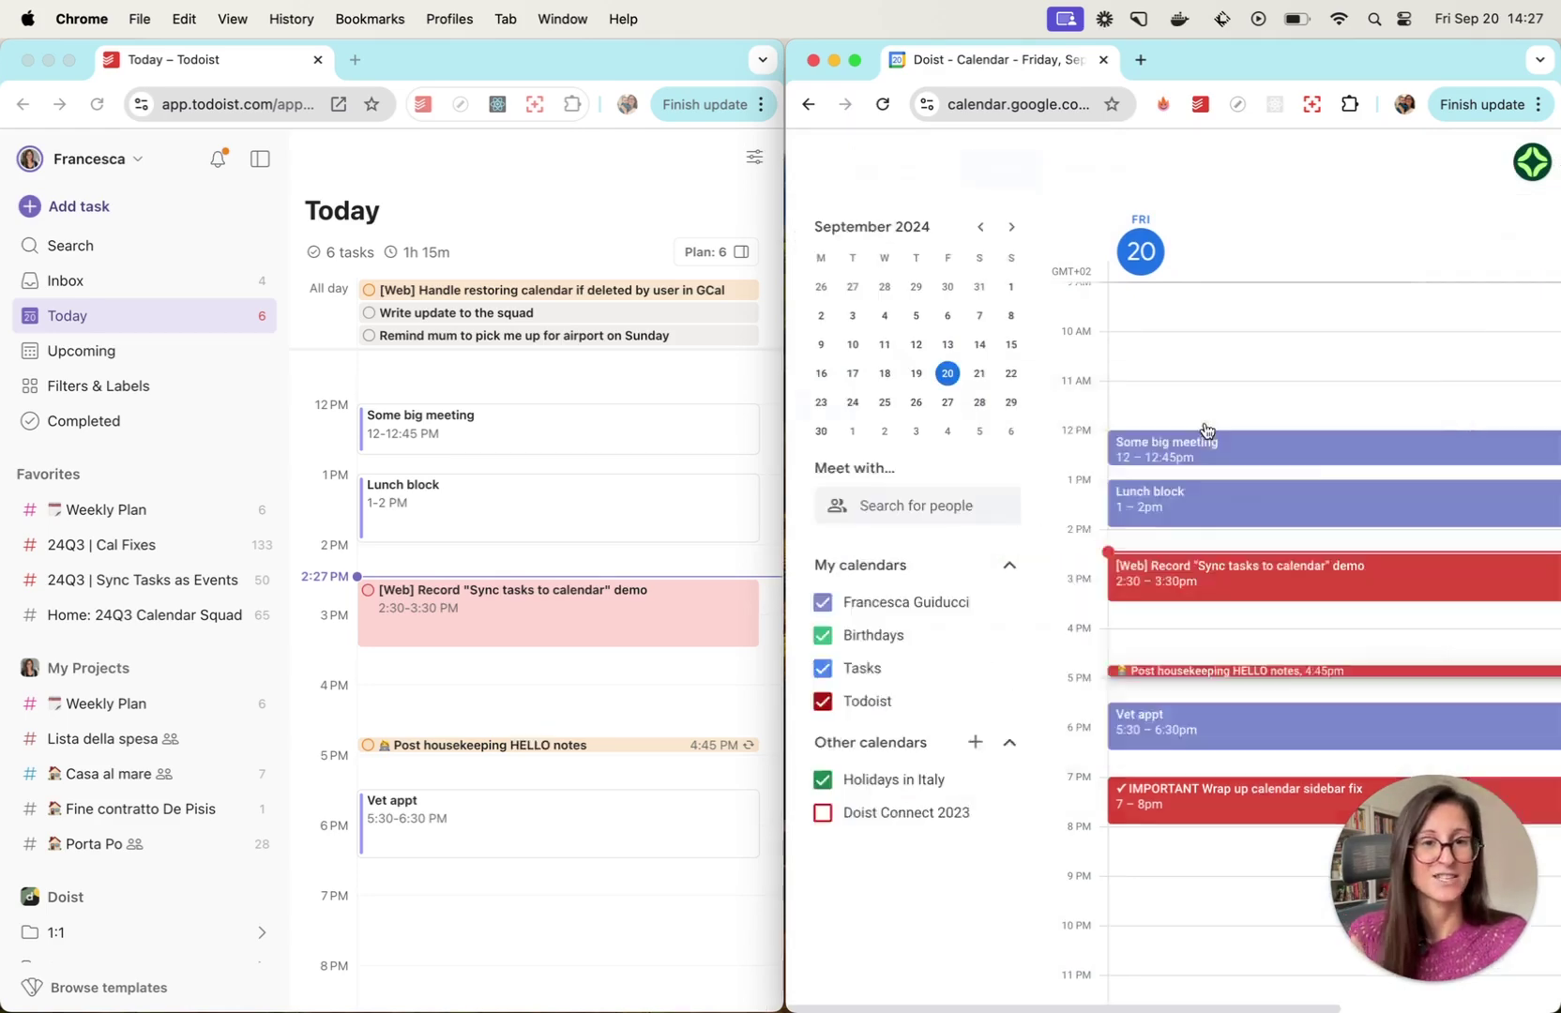
double_click(1168, 172)
text(CIAO)
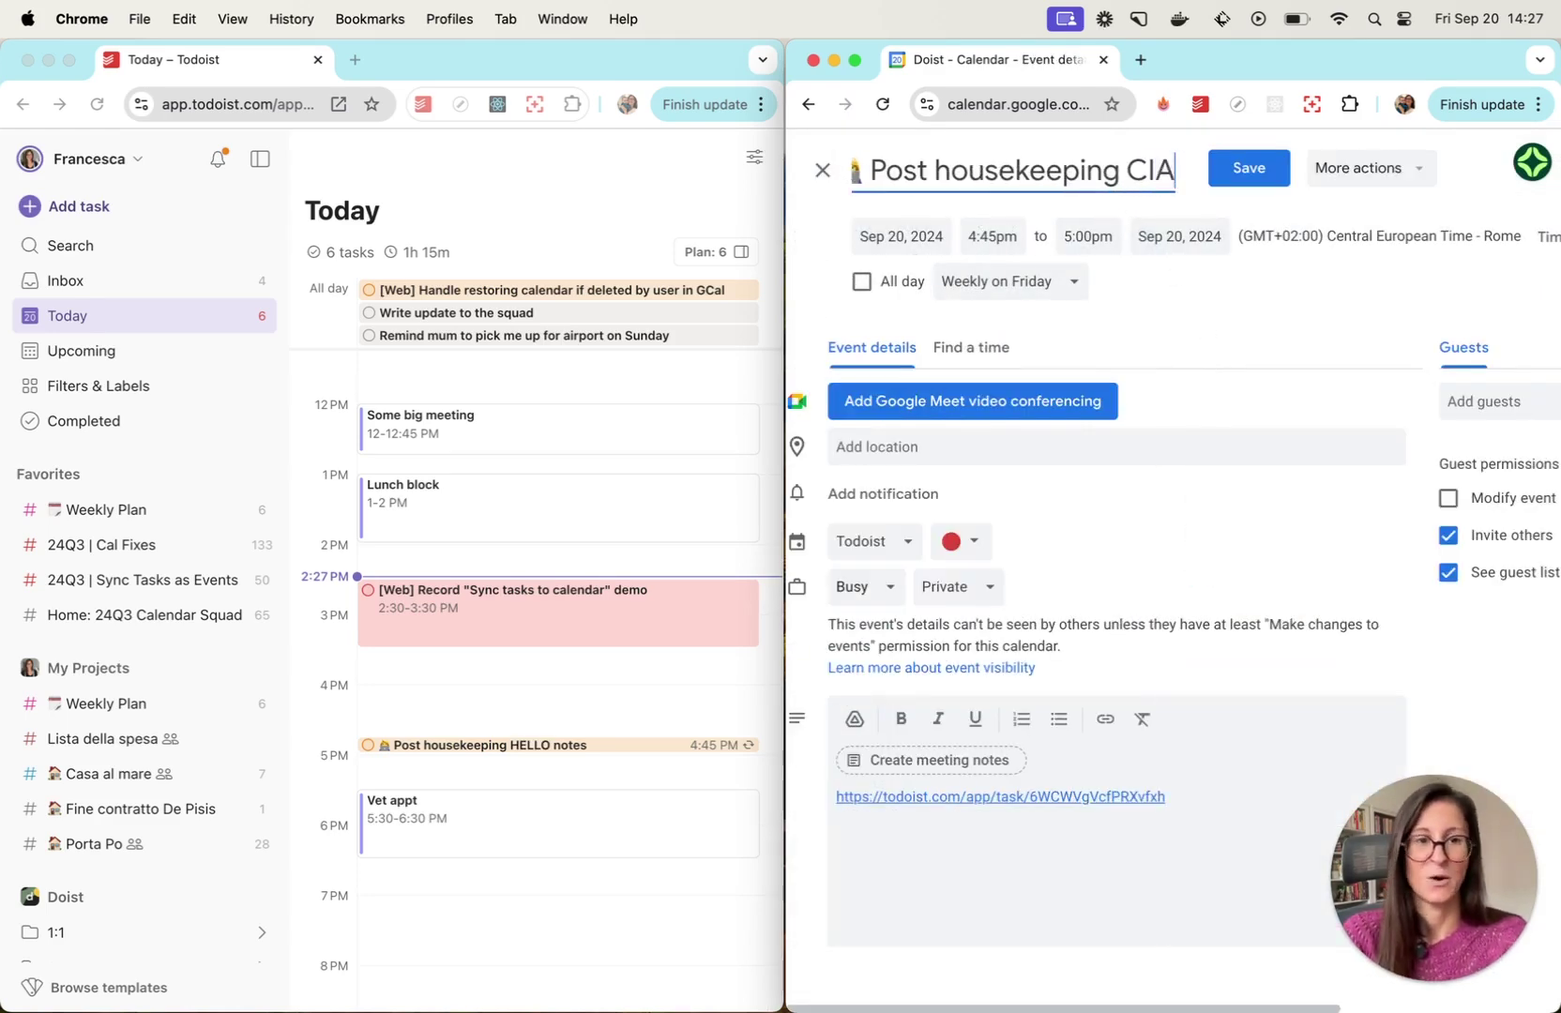
click(1247, 168)
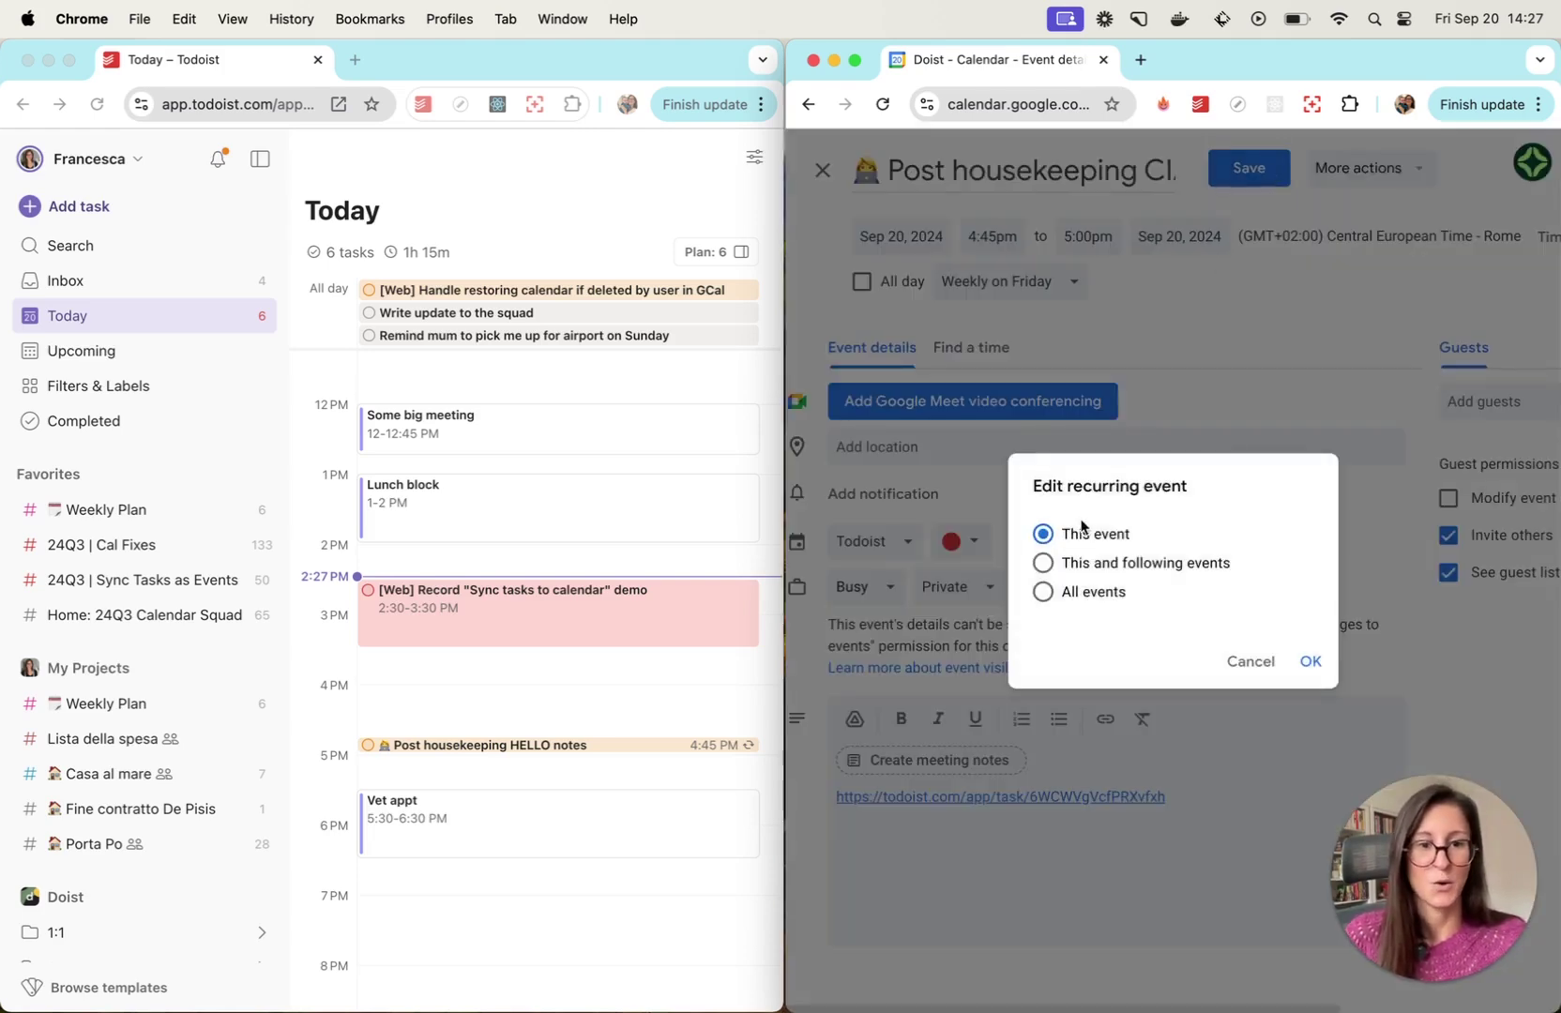
click(1311, 661)
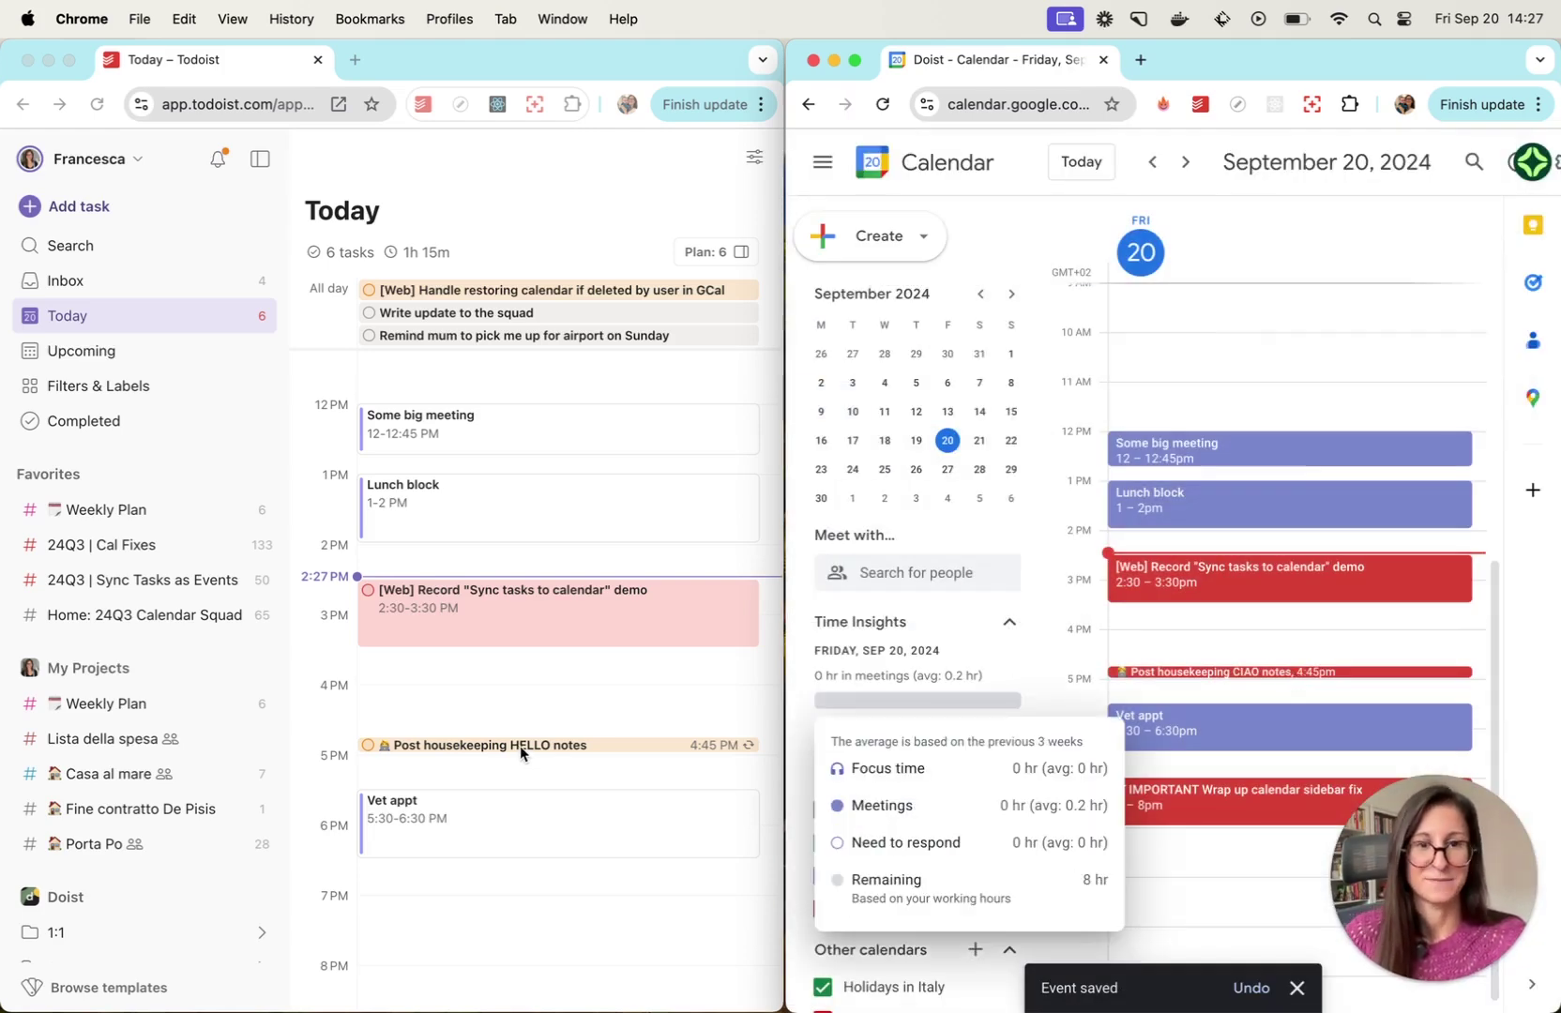
Set the CIAO notes event to 'Does not repeat' and open Todoist's HELLO notes task.
click(1209, 673)
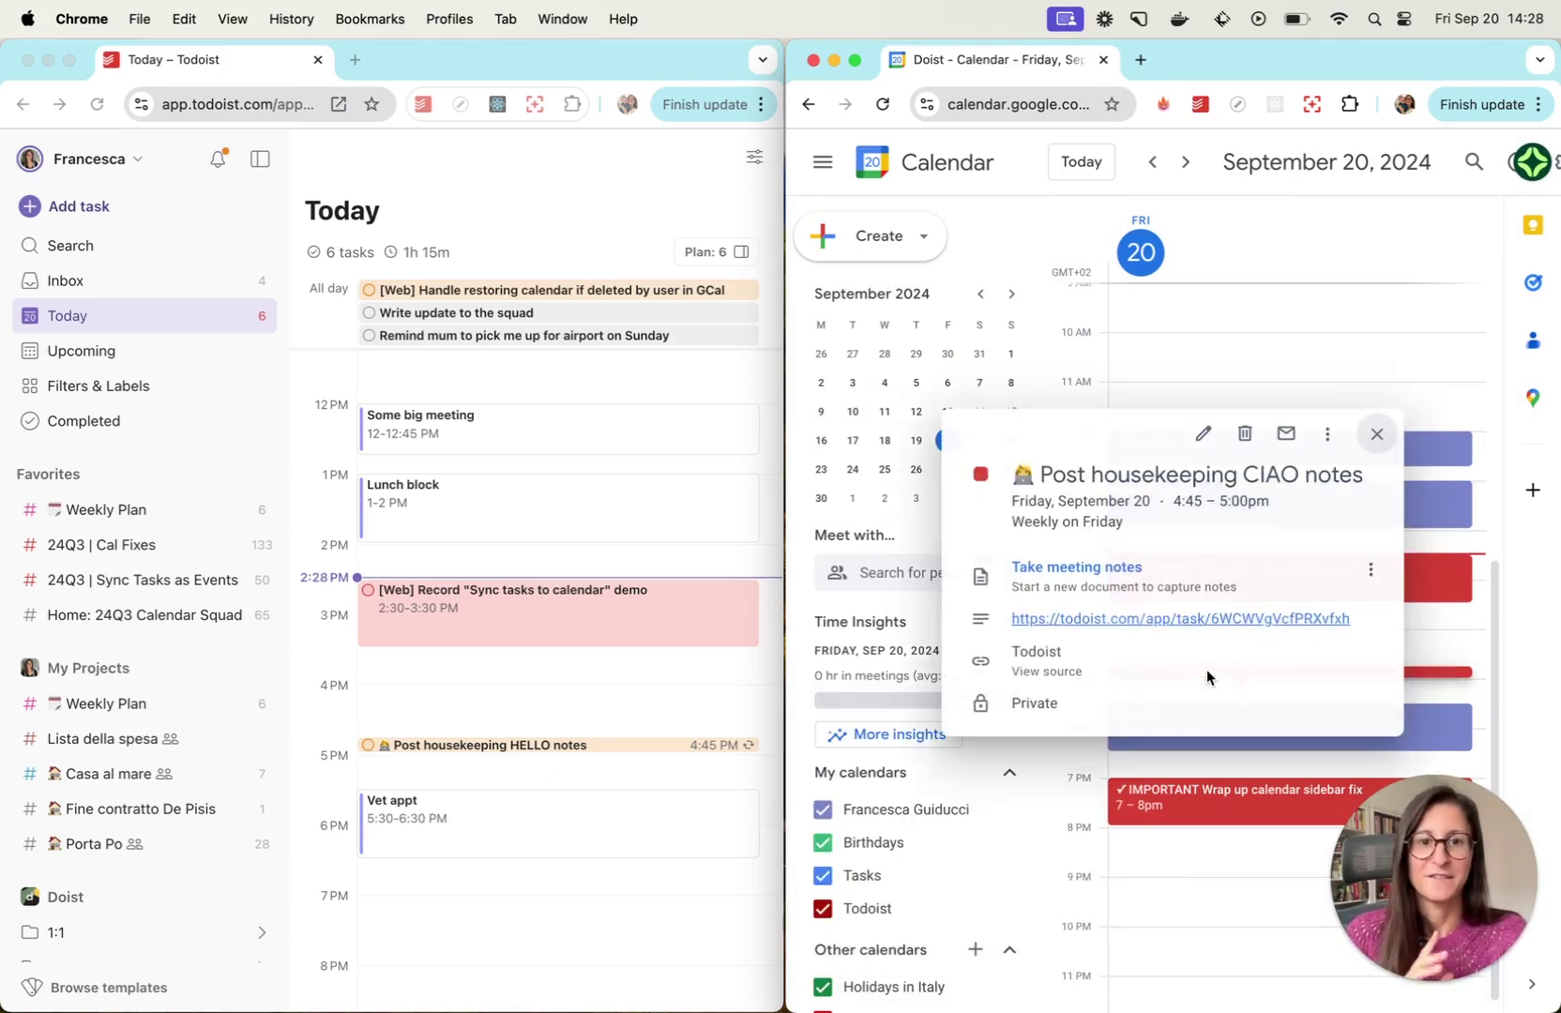
click(1203, 433)
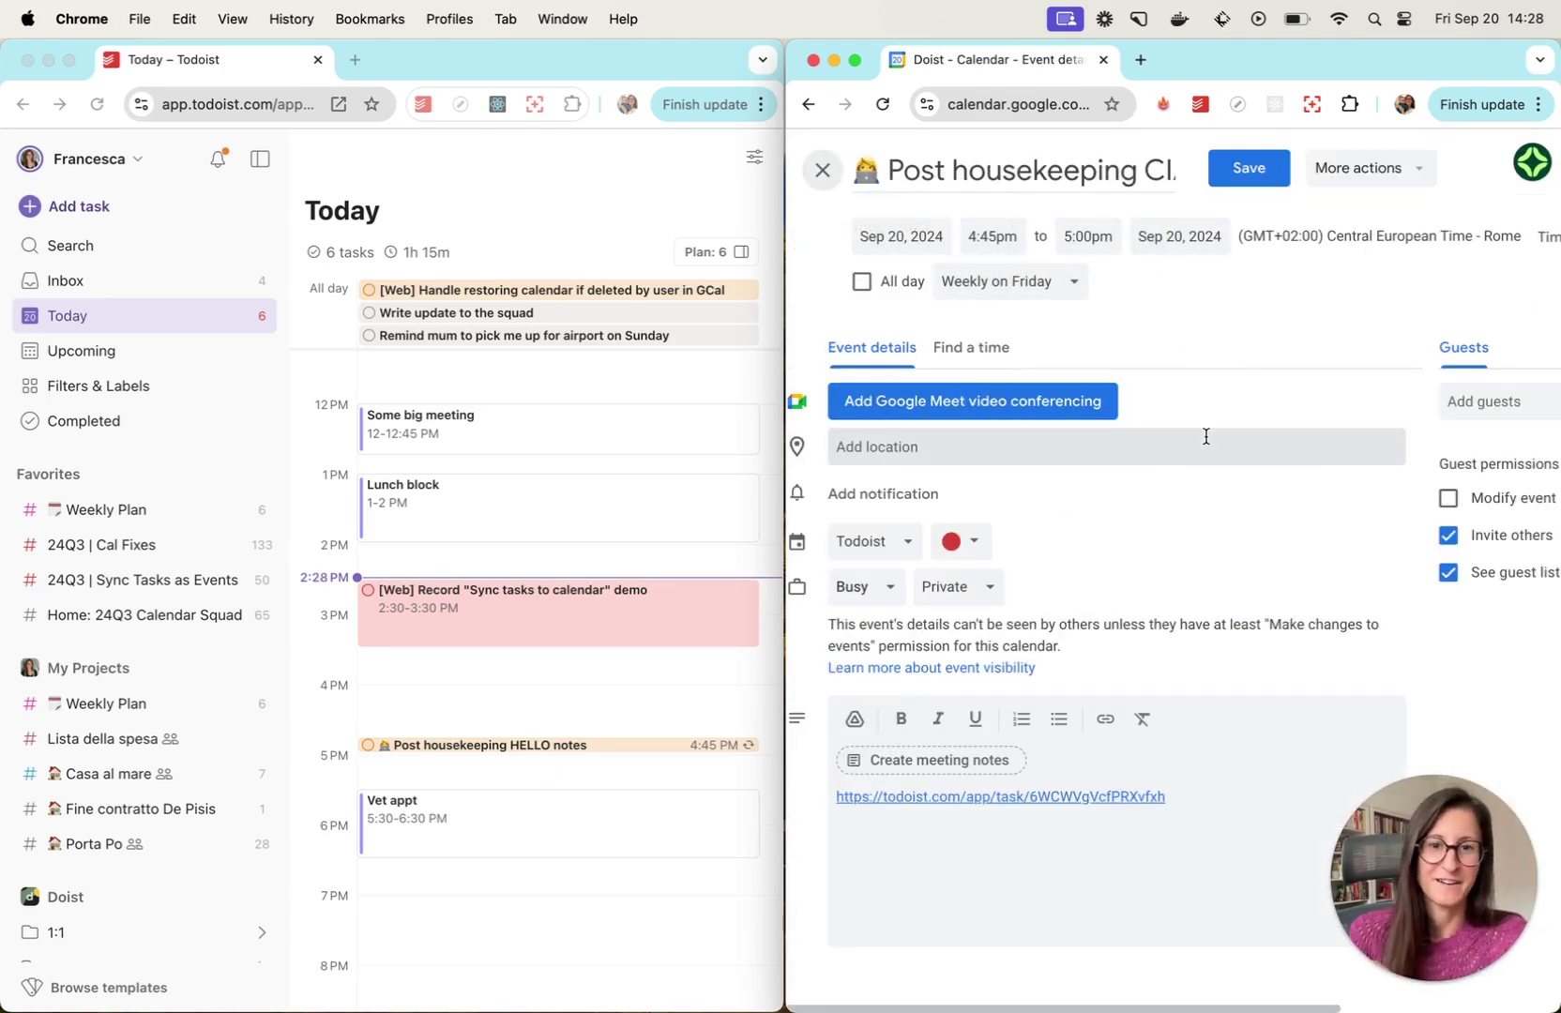
click(1114, 325)
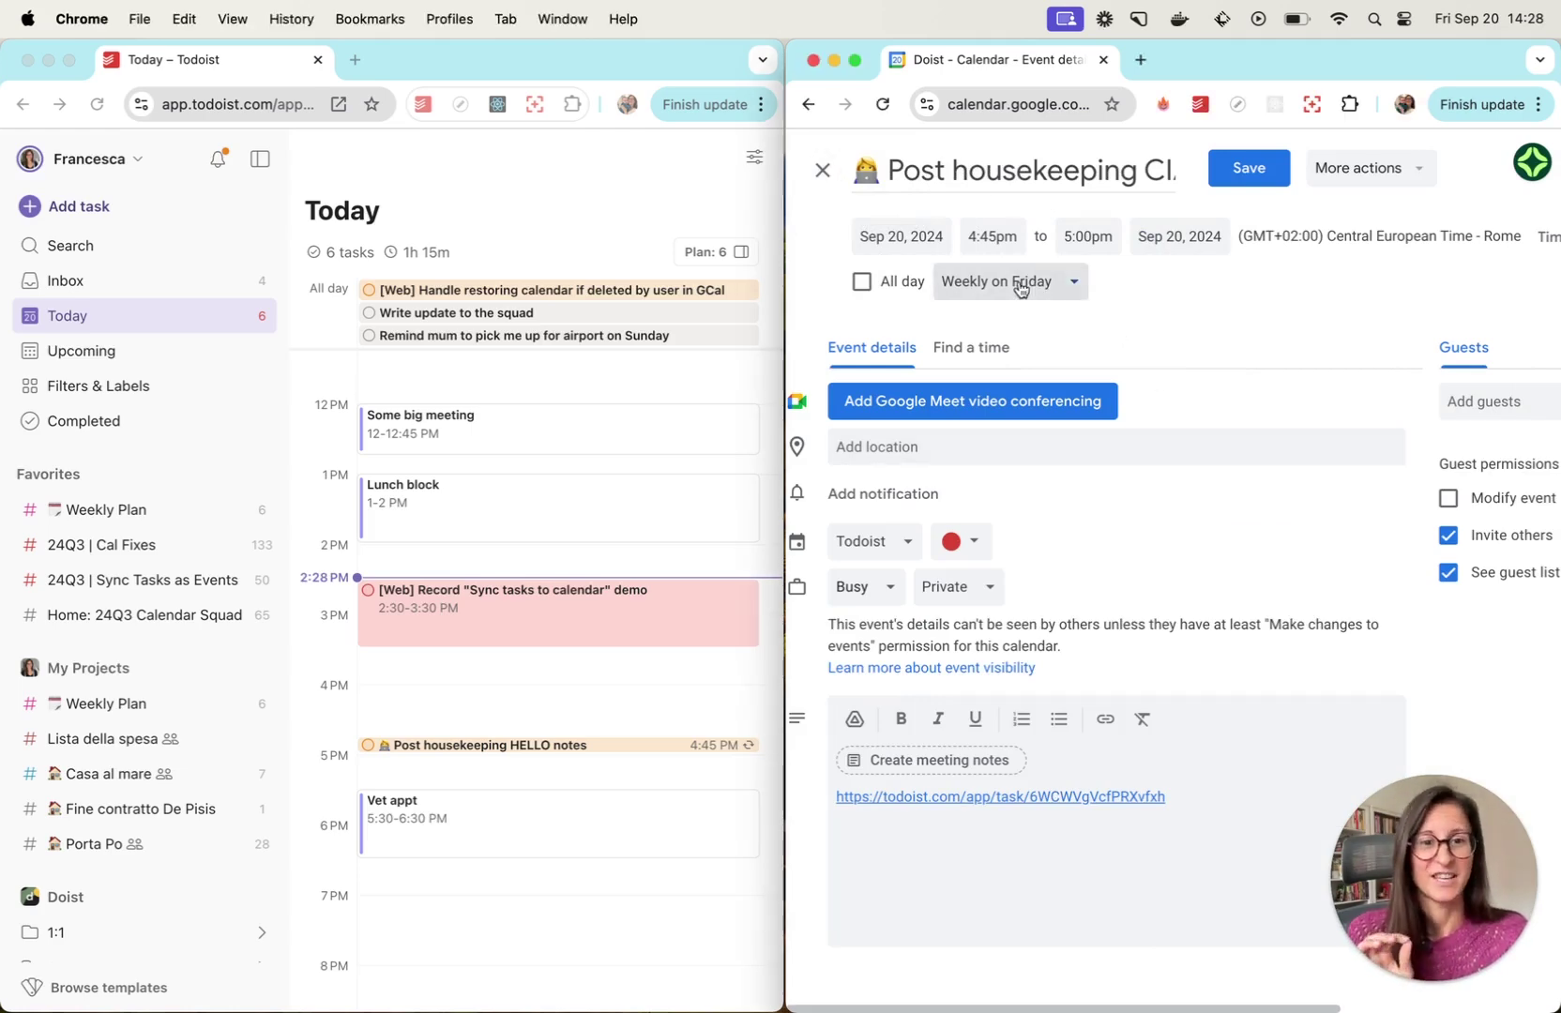
click(1004, 281)
click(983, 553)
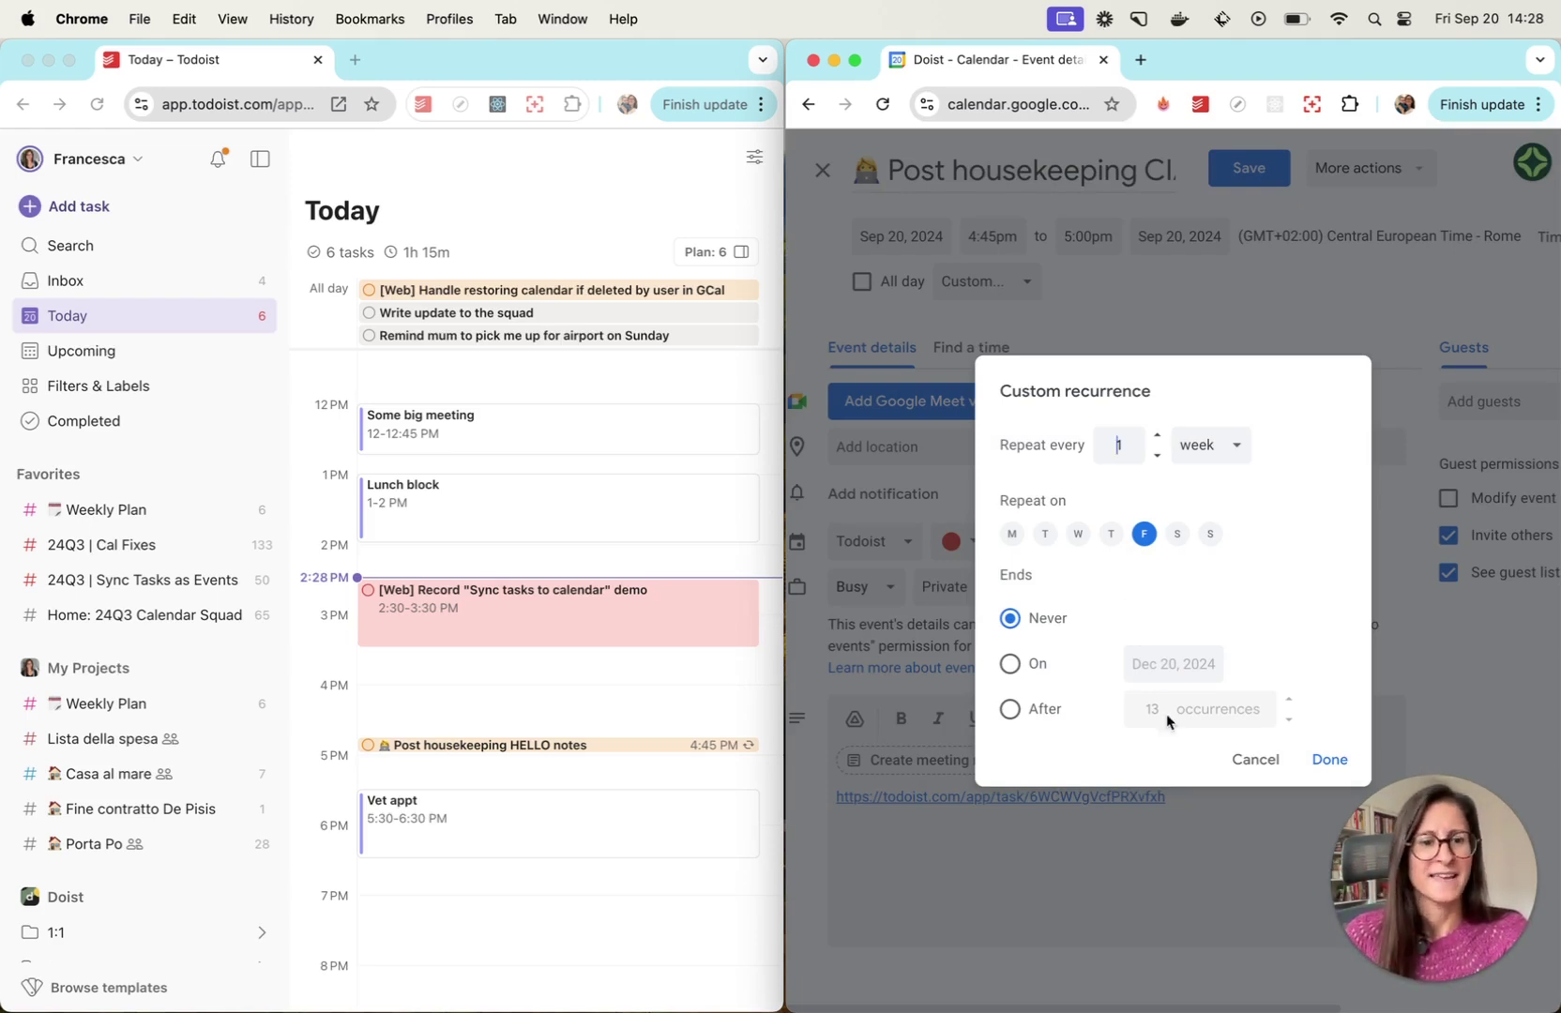
click(1256, 760)
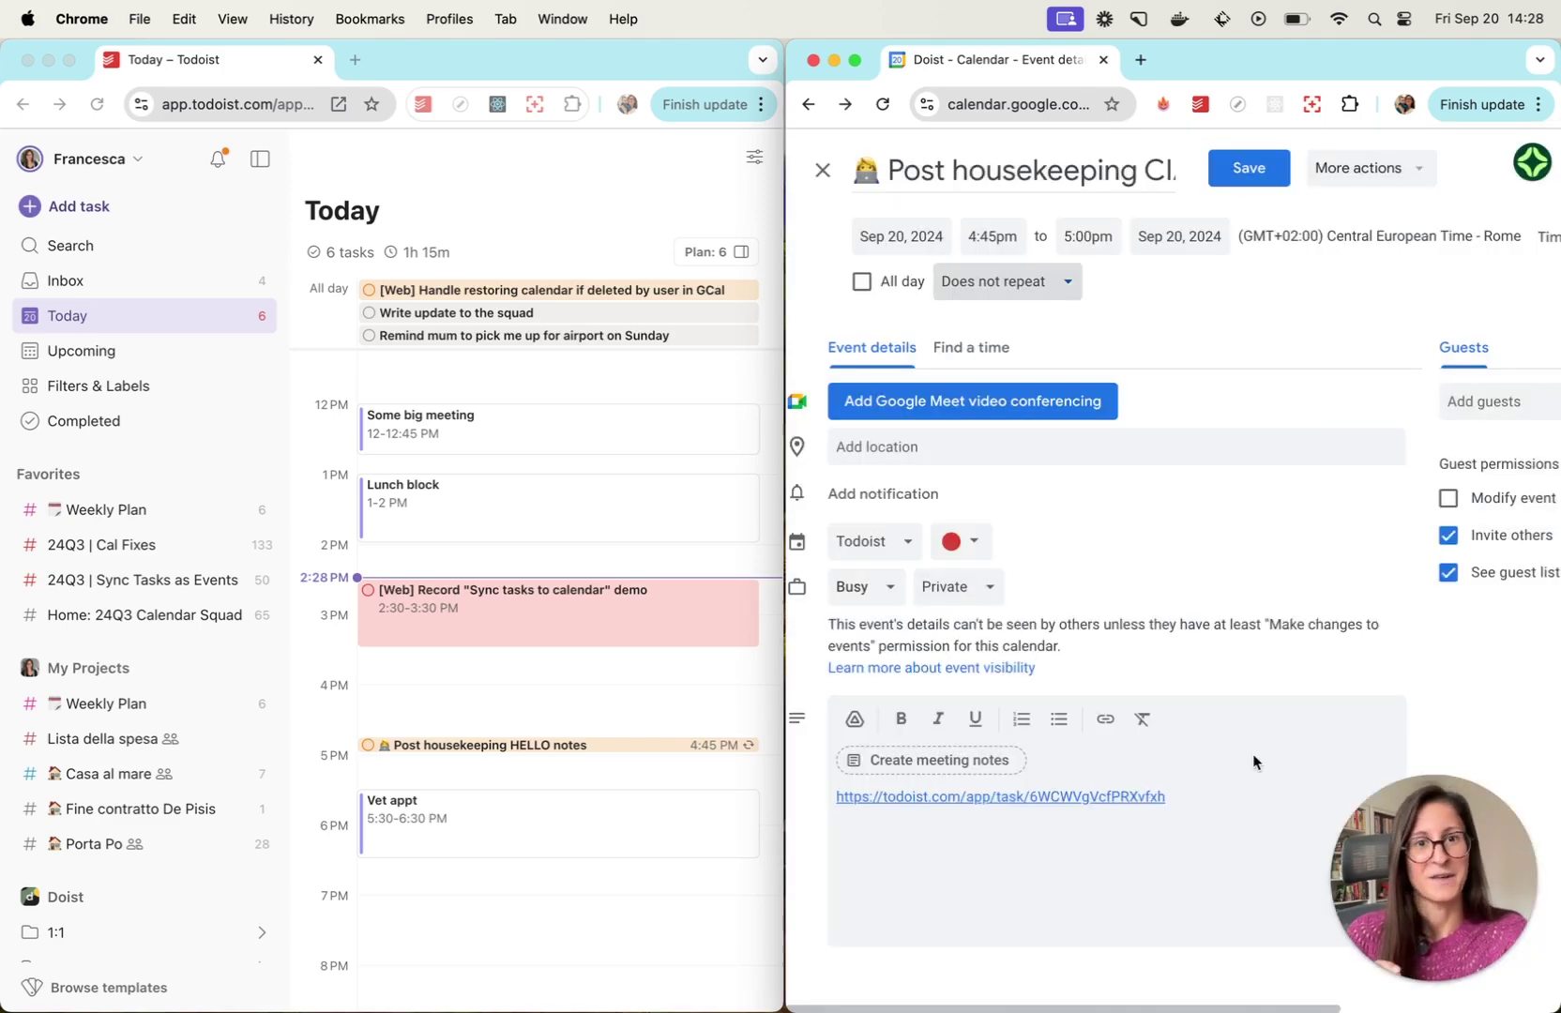
click(564, 780)
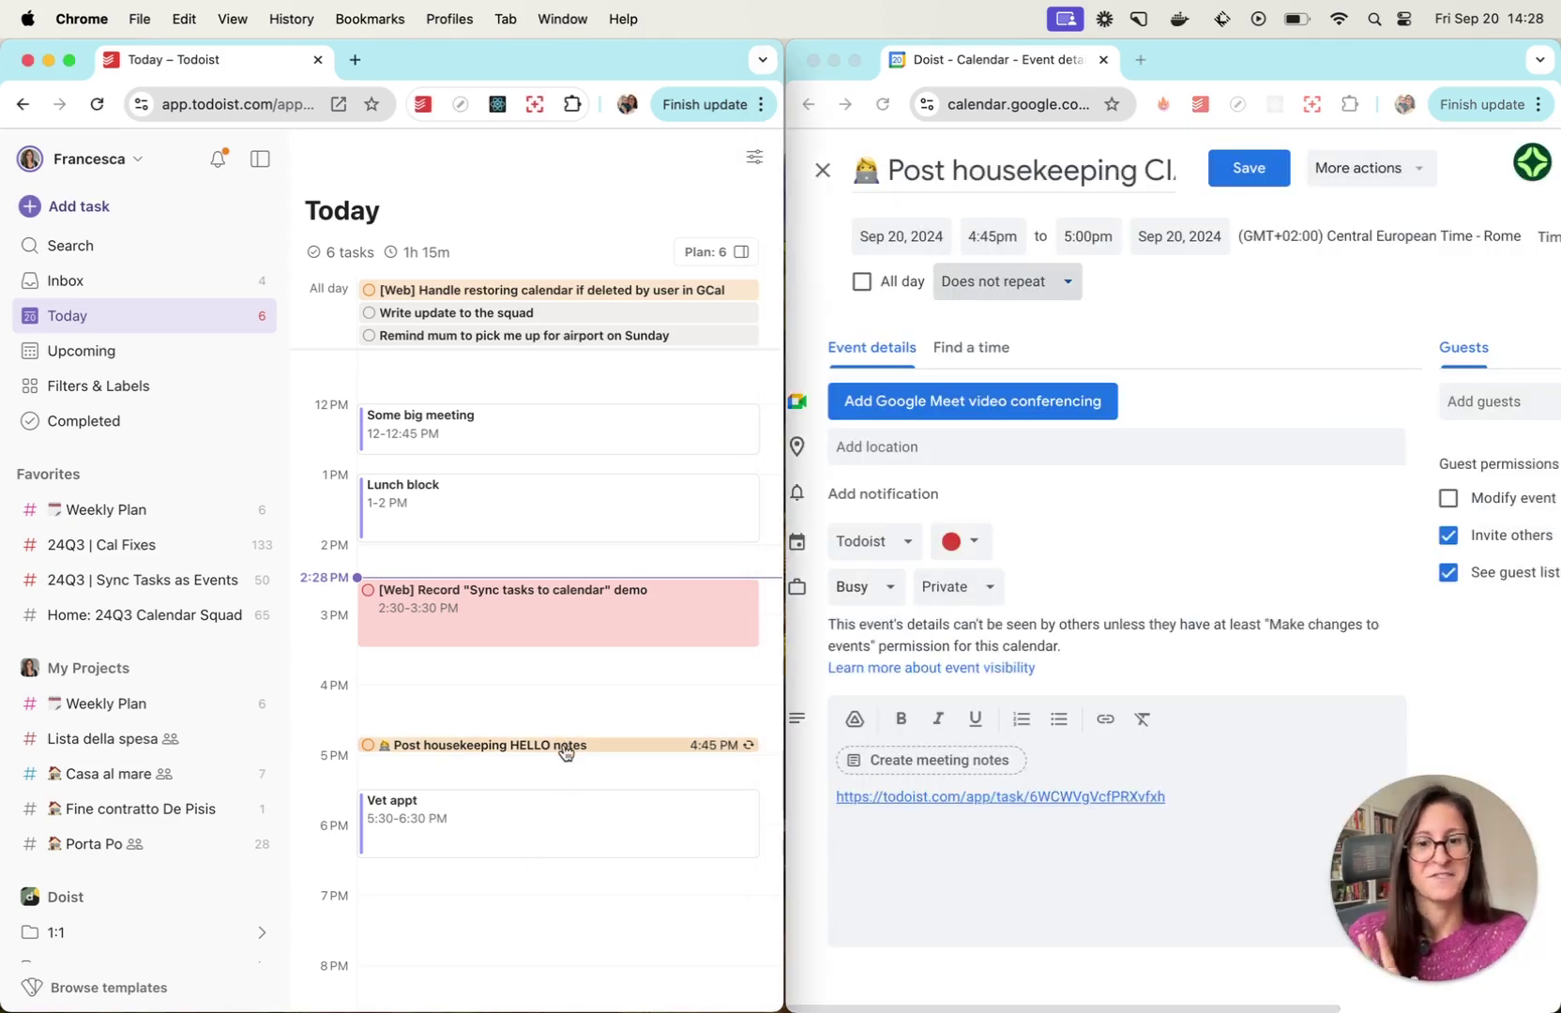
click(563, 746)
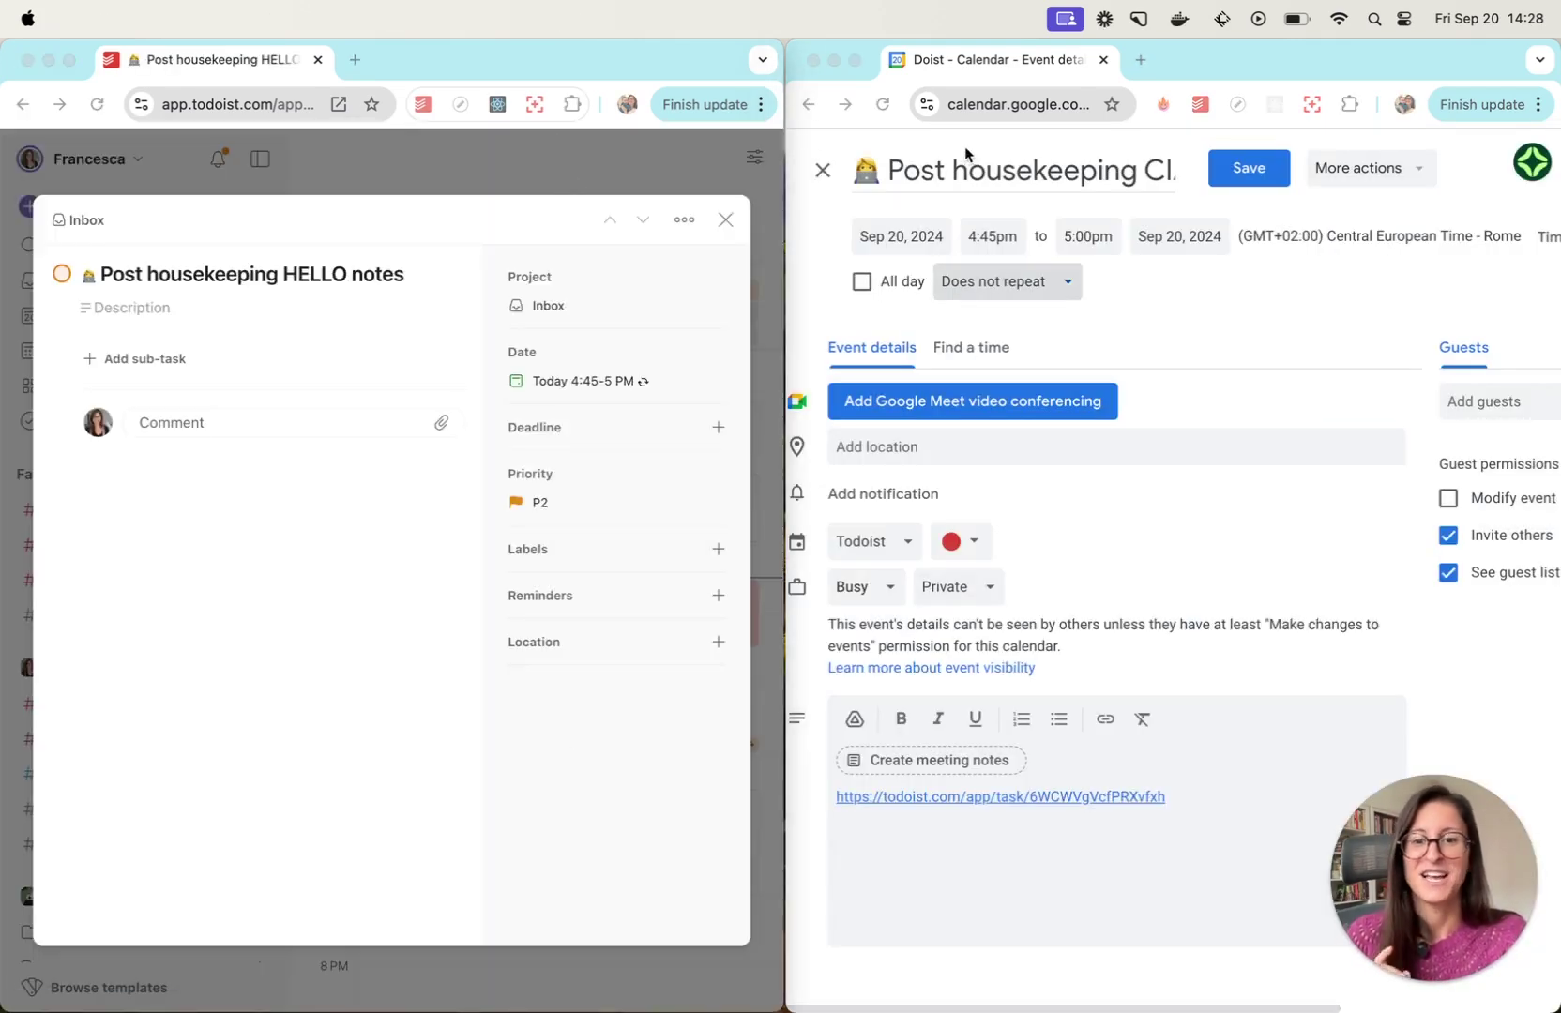
Check the HELLO notes task's recurrence: every Friday at 16:45 for 15m.
click(568, 397)
click(581, 380)
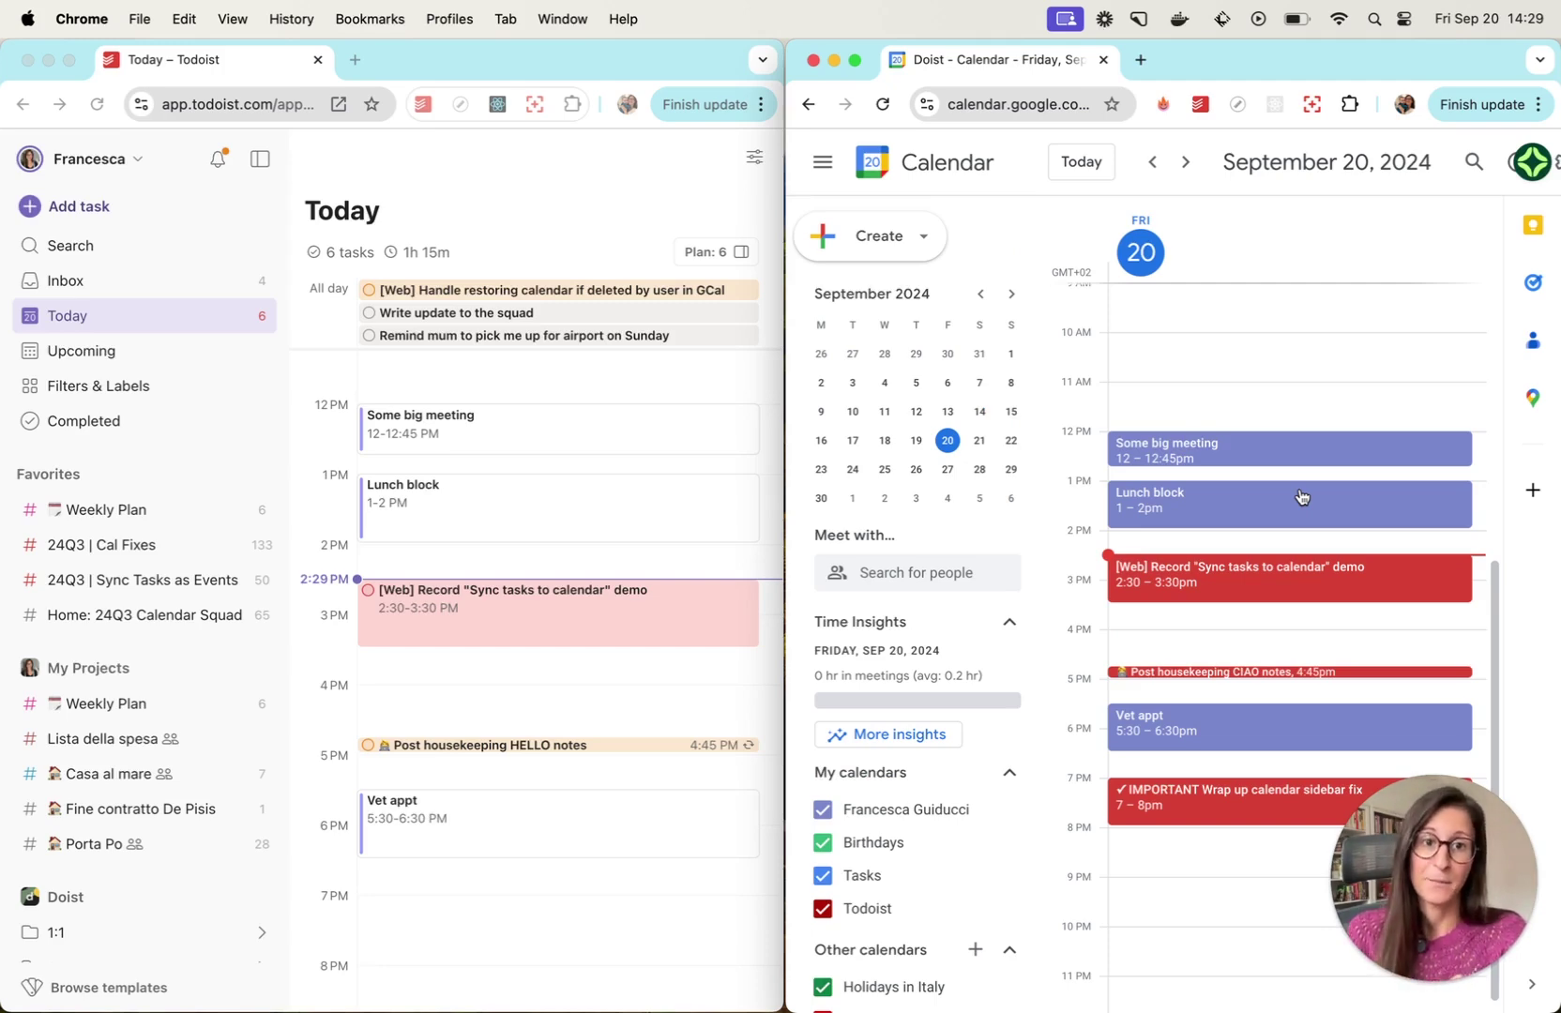
Create an 11am–12pm 'New task' event on the Todoist calendar and save it.
click(1182, 390)
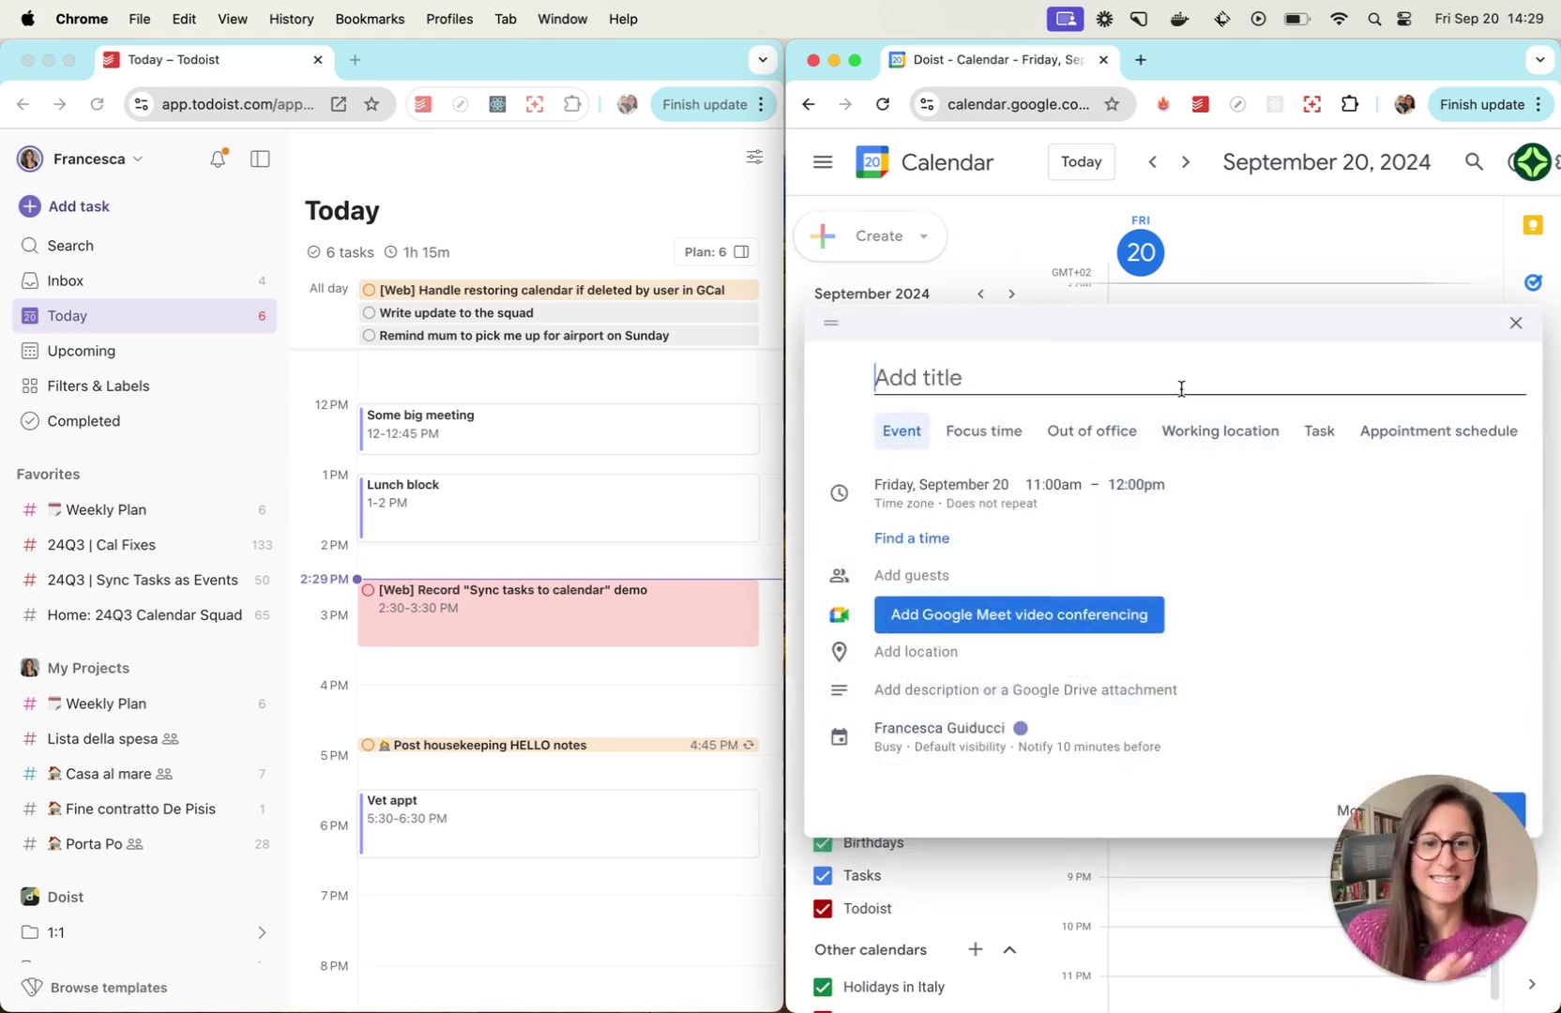
text(New task)
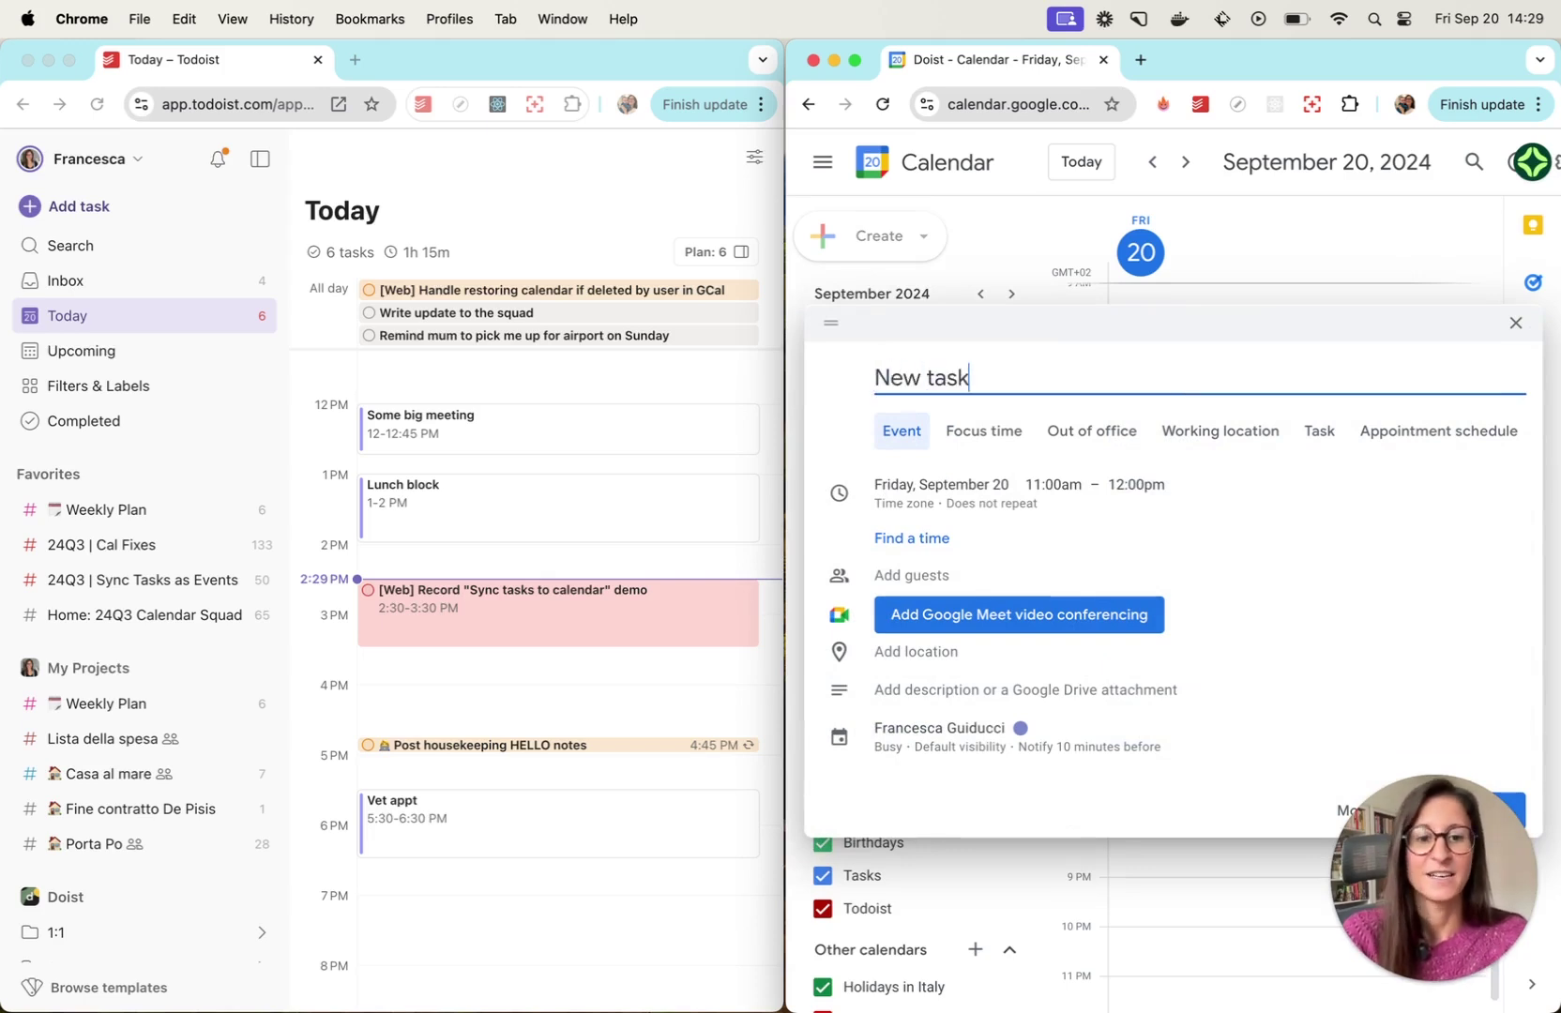
click(958, 729)
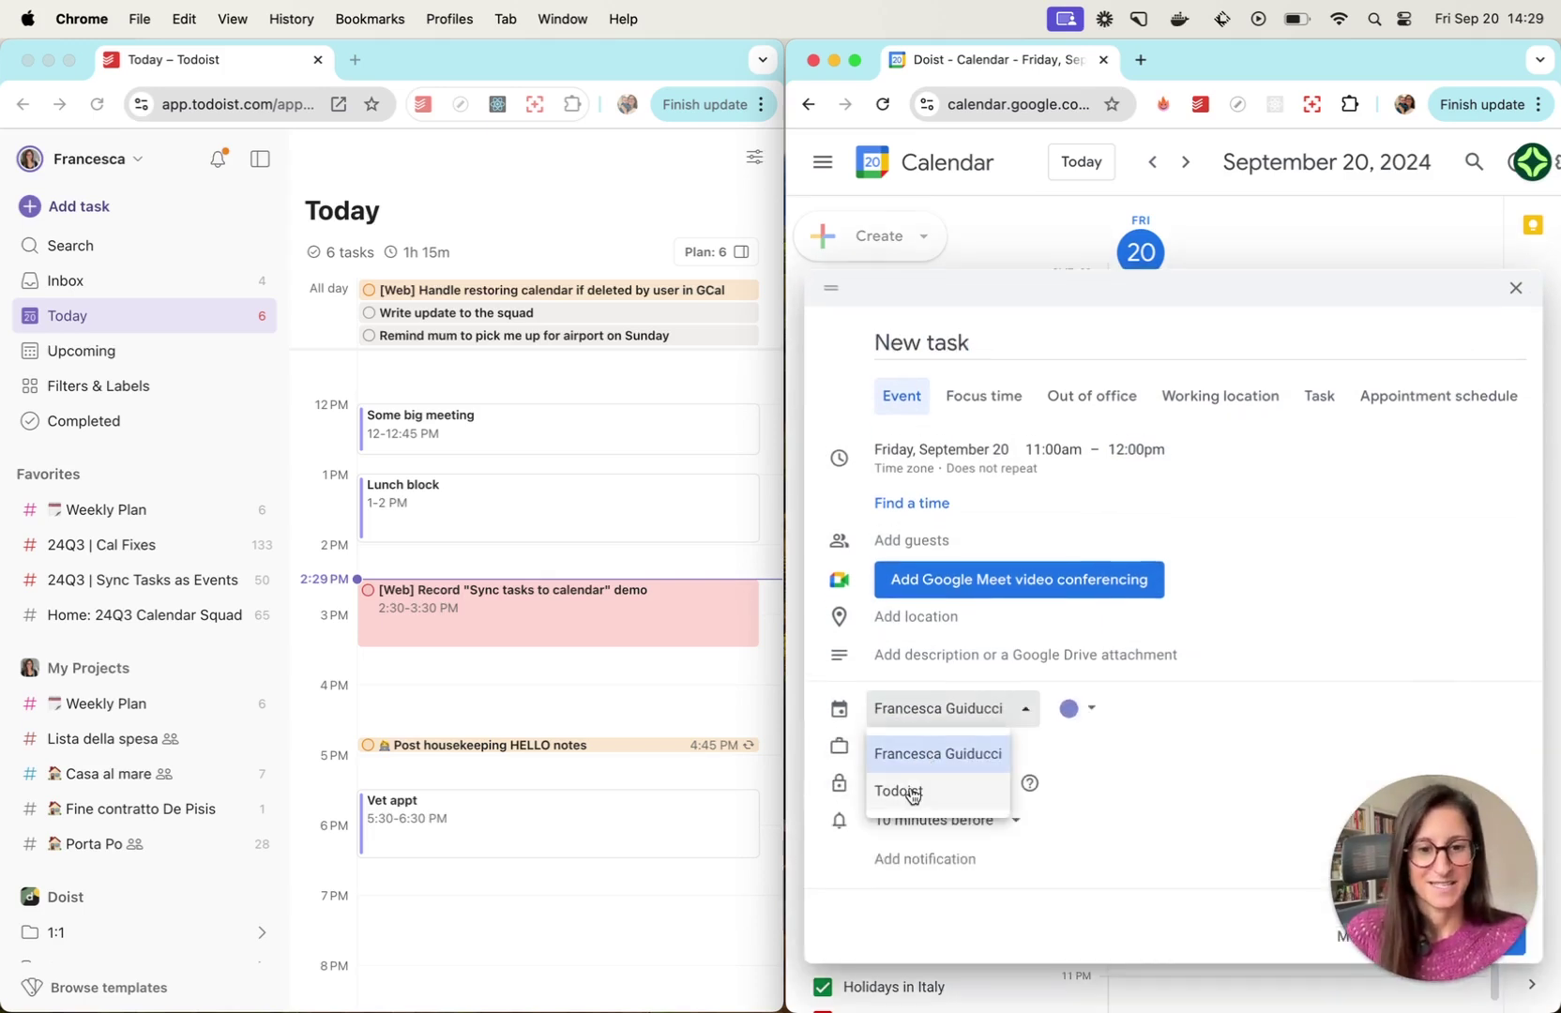
click(908, 792)
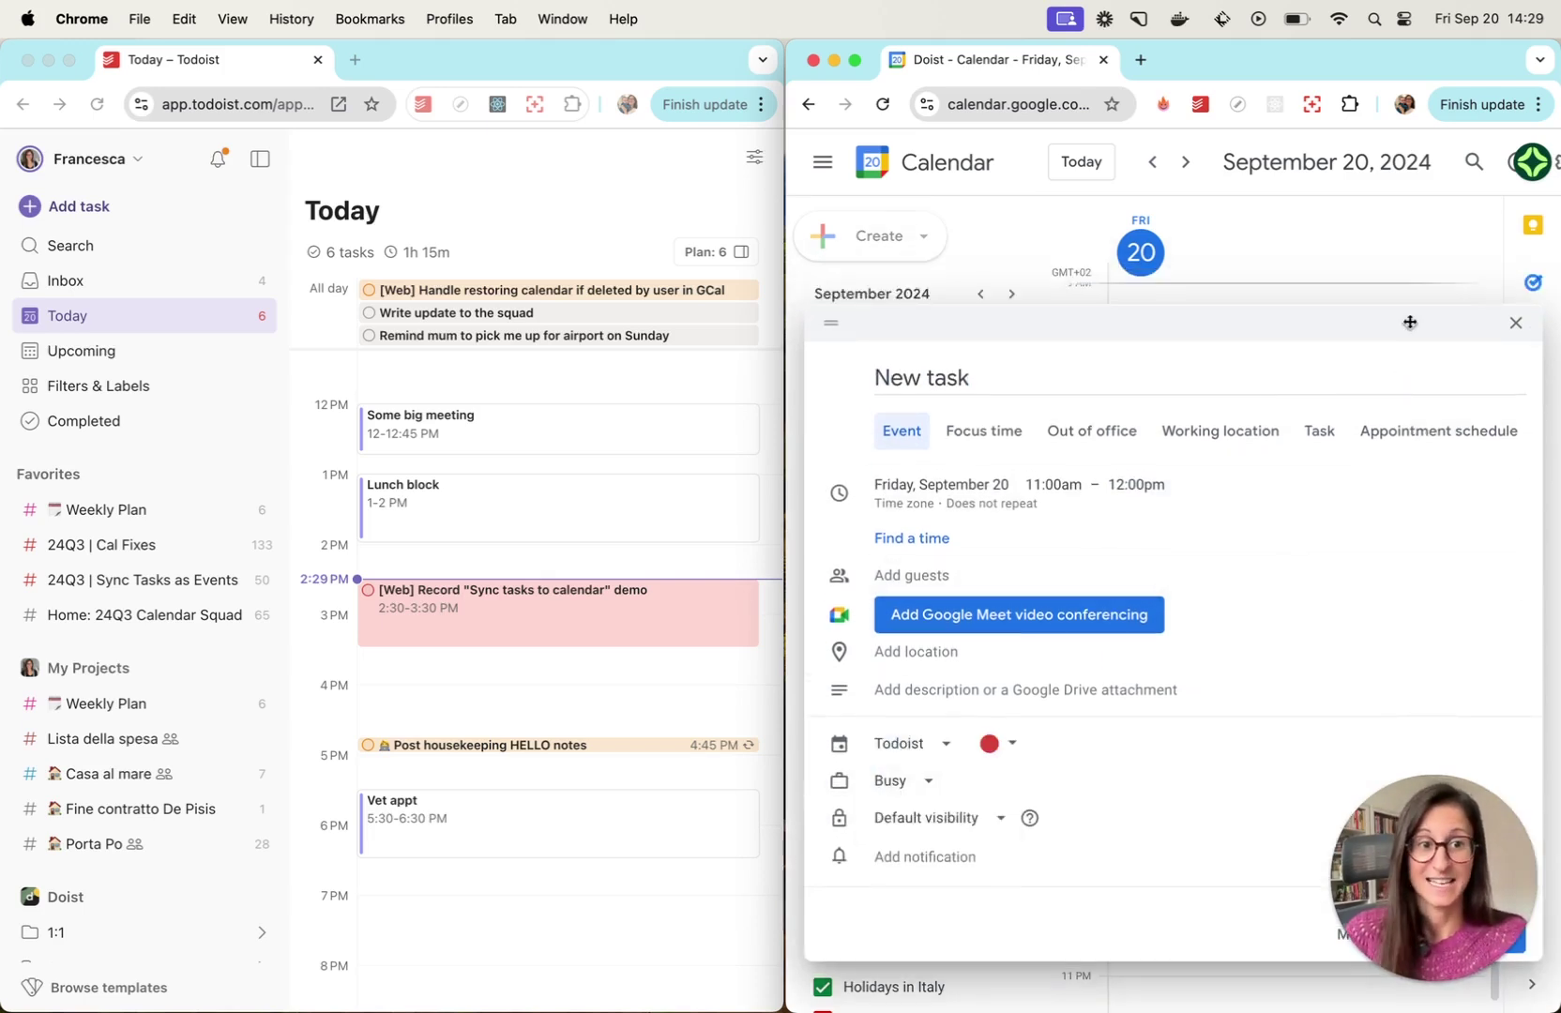
drag(1407, 322, 1120, 155)
click(1194, 976)
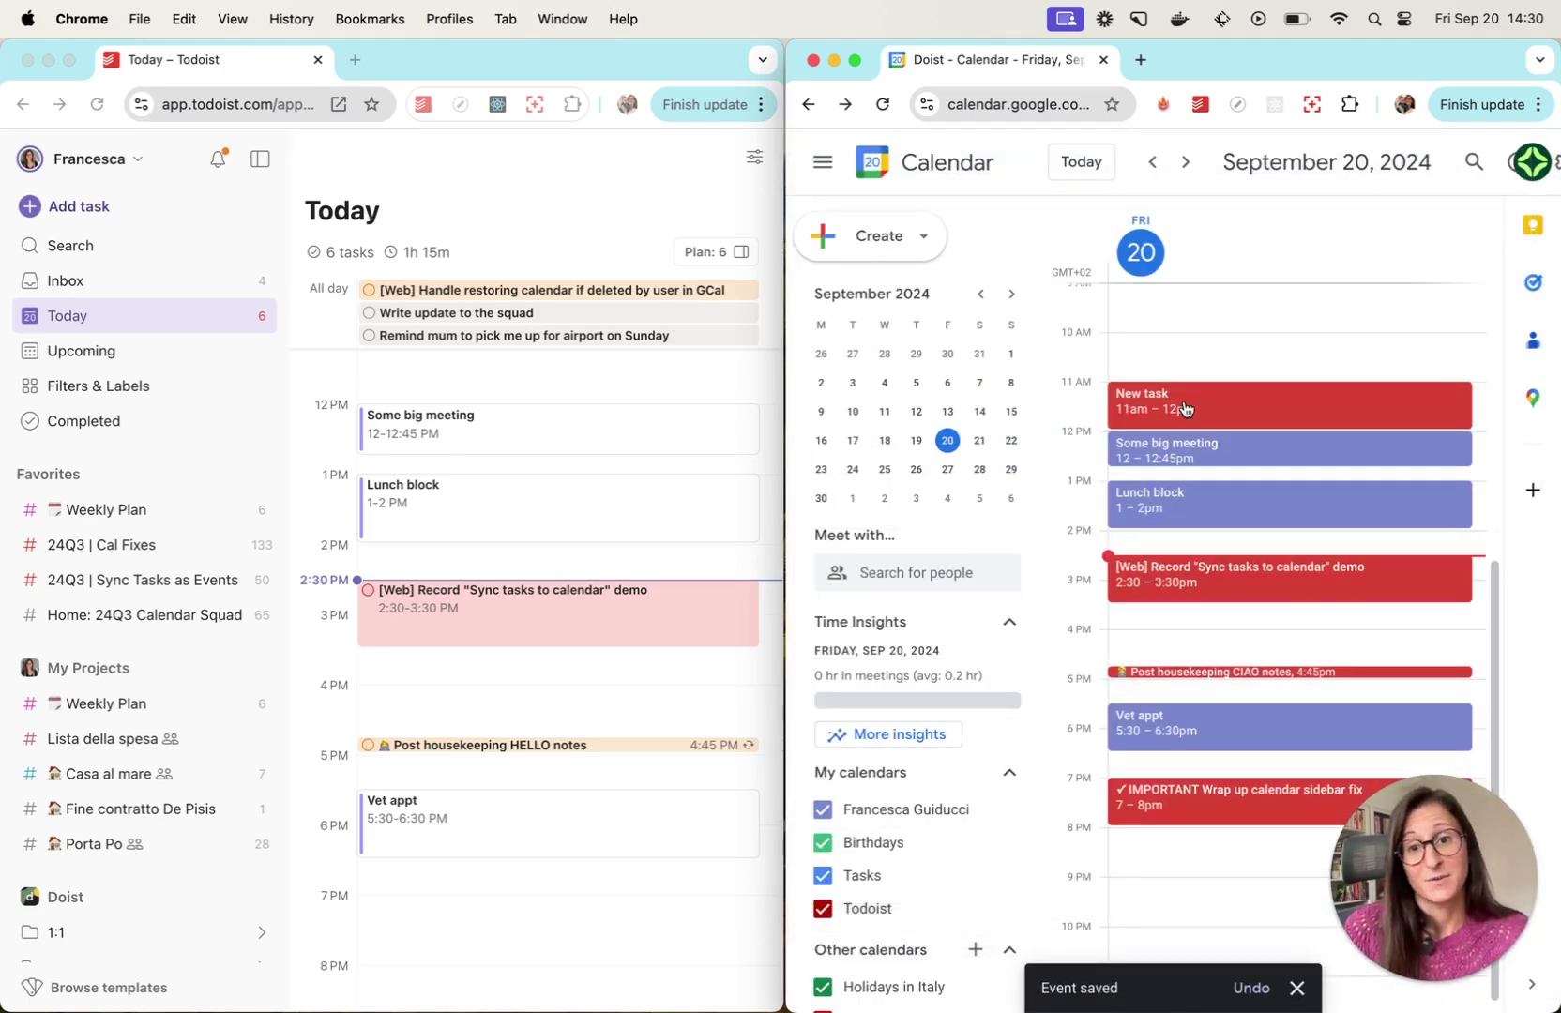
scroll(422, 445, up, 2)
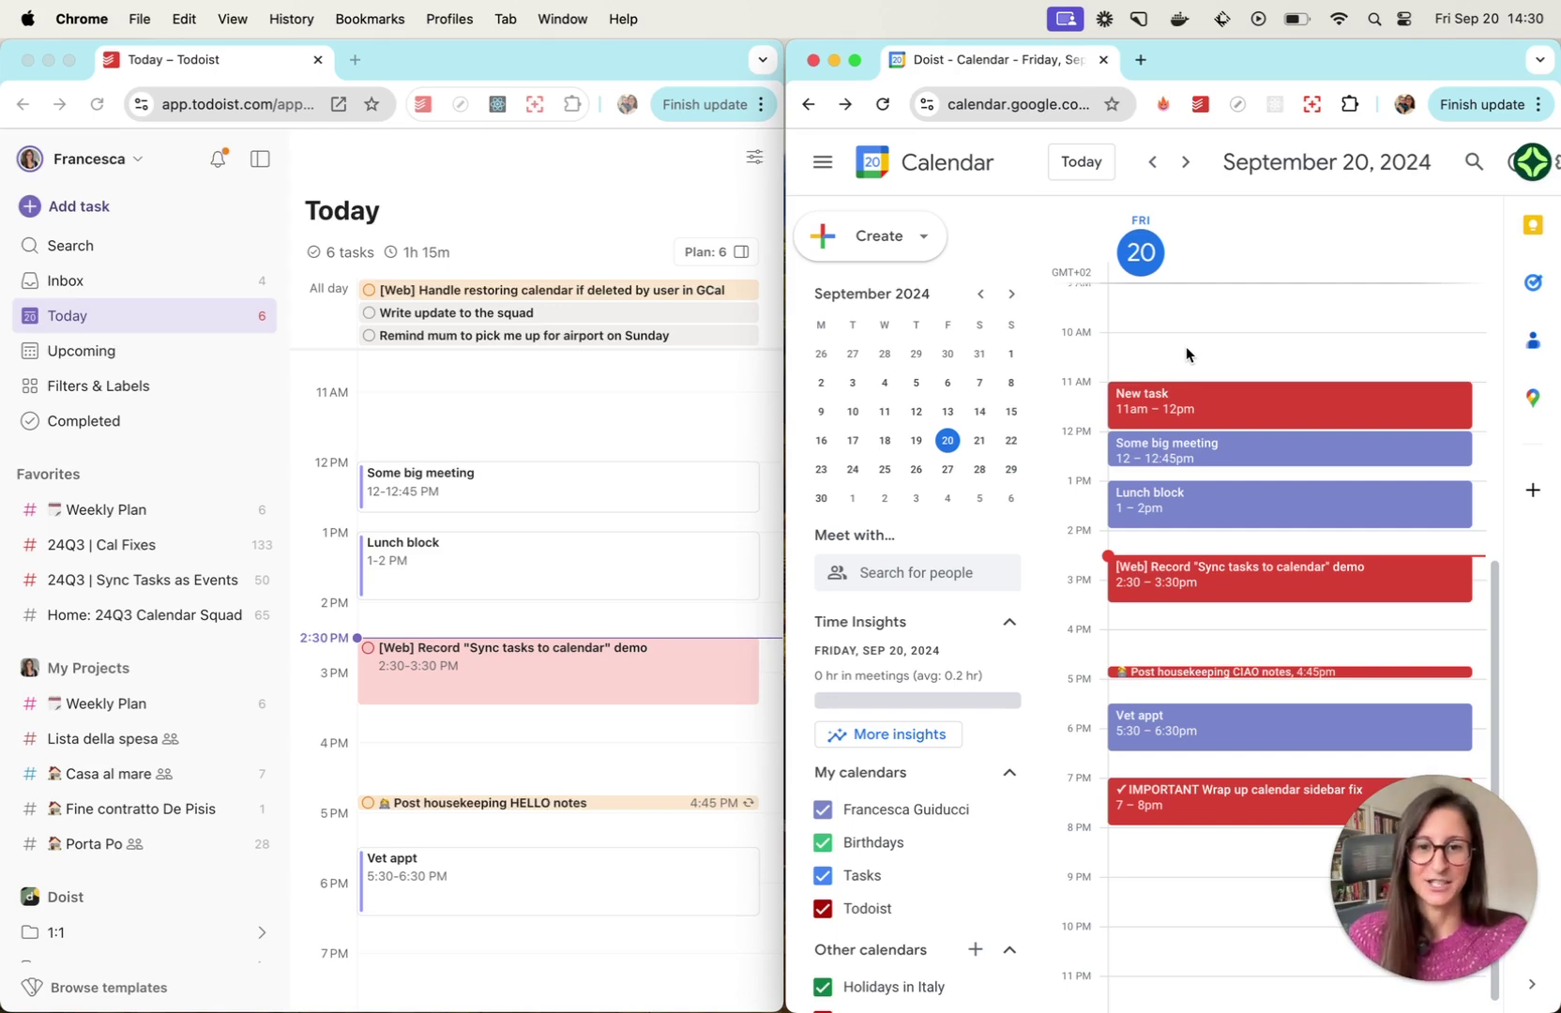
In Todoist, open Settings > Calendars to confirm the Google account is connected and task sync is on.
key(super+grave)
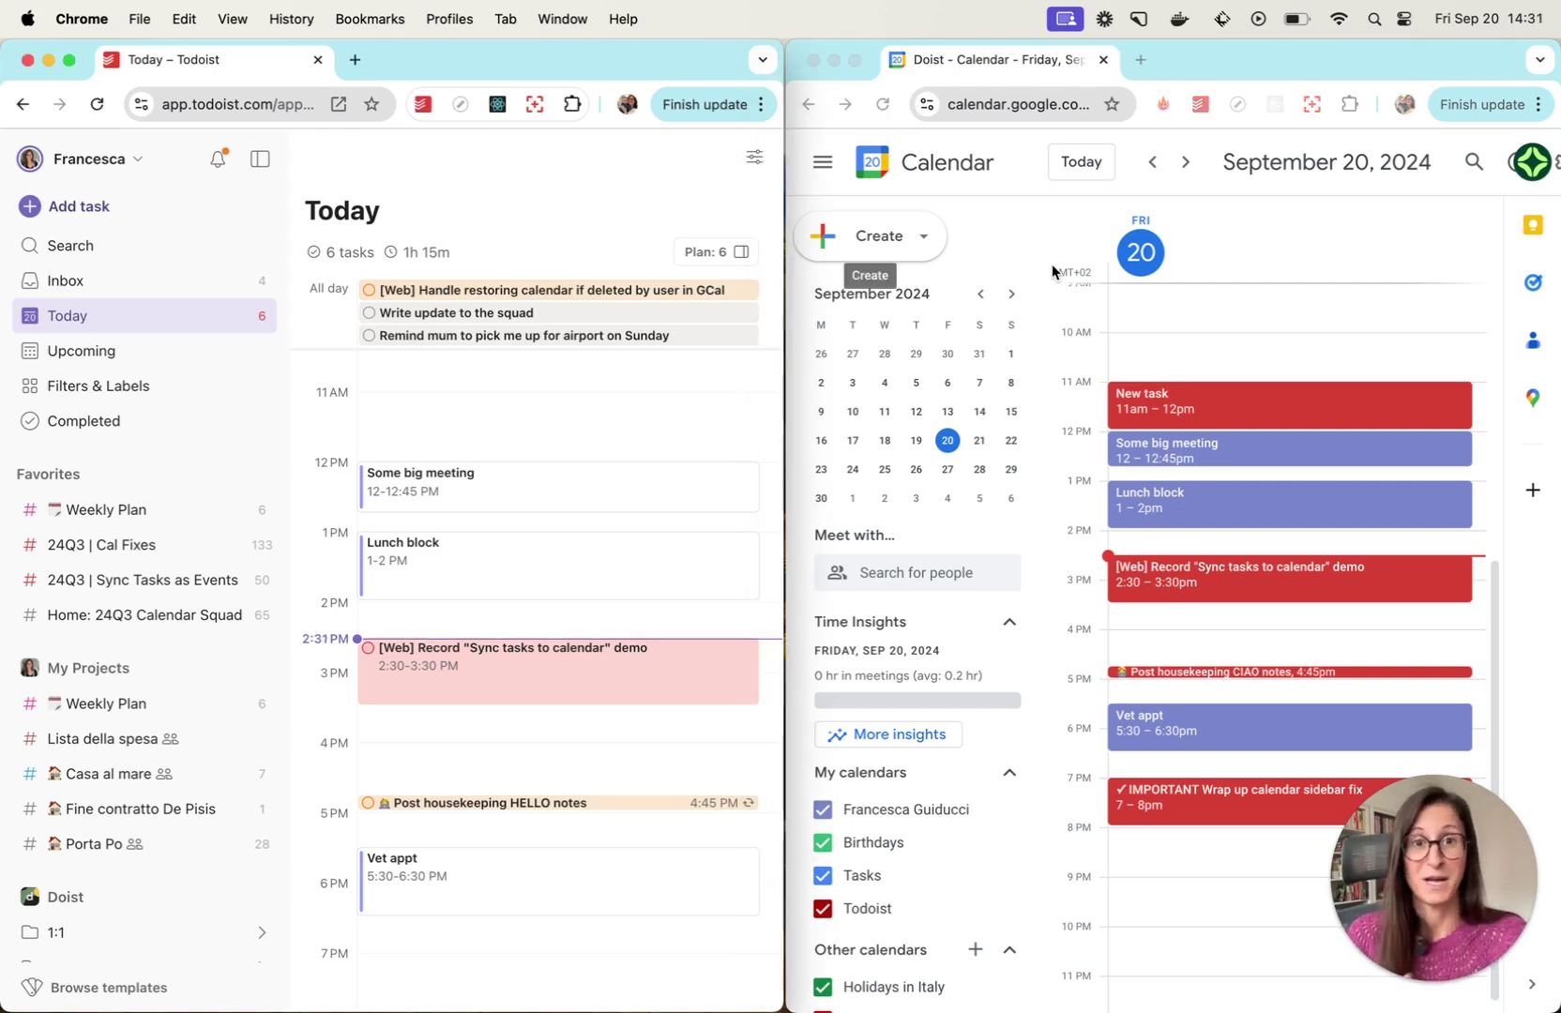
click(120, 161)
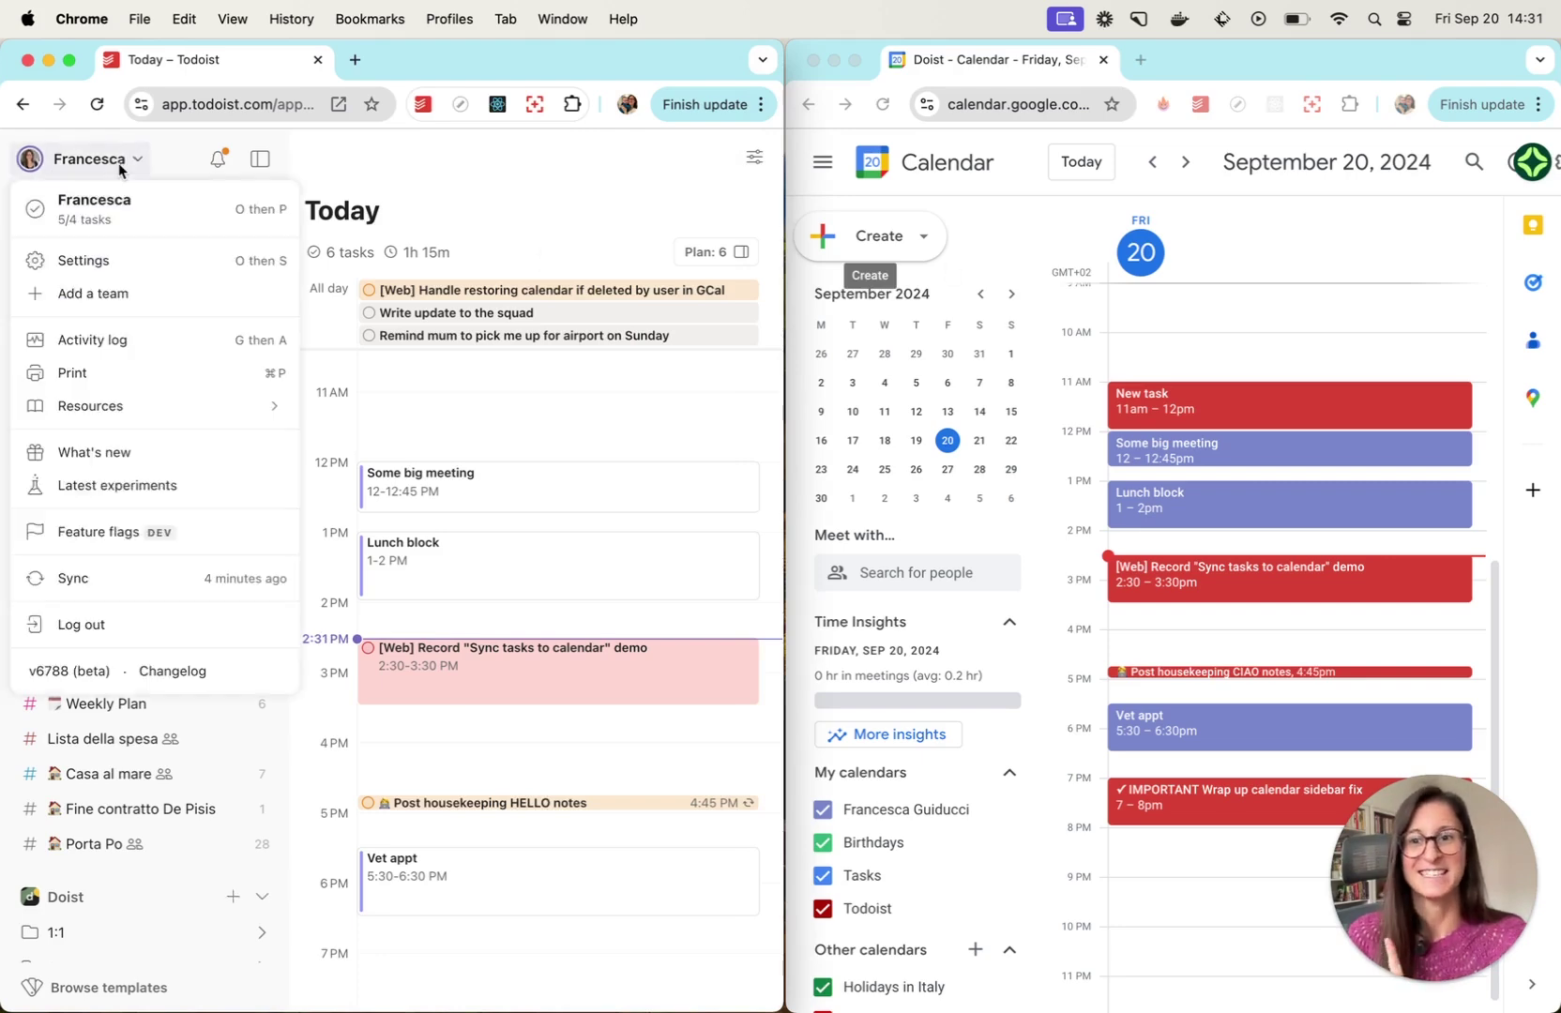
click(91, 263)
click(148, 704)
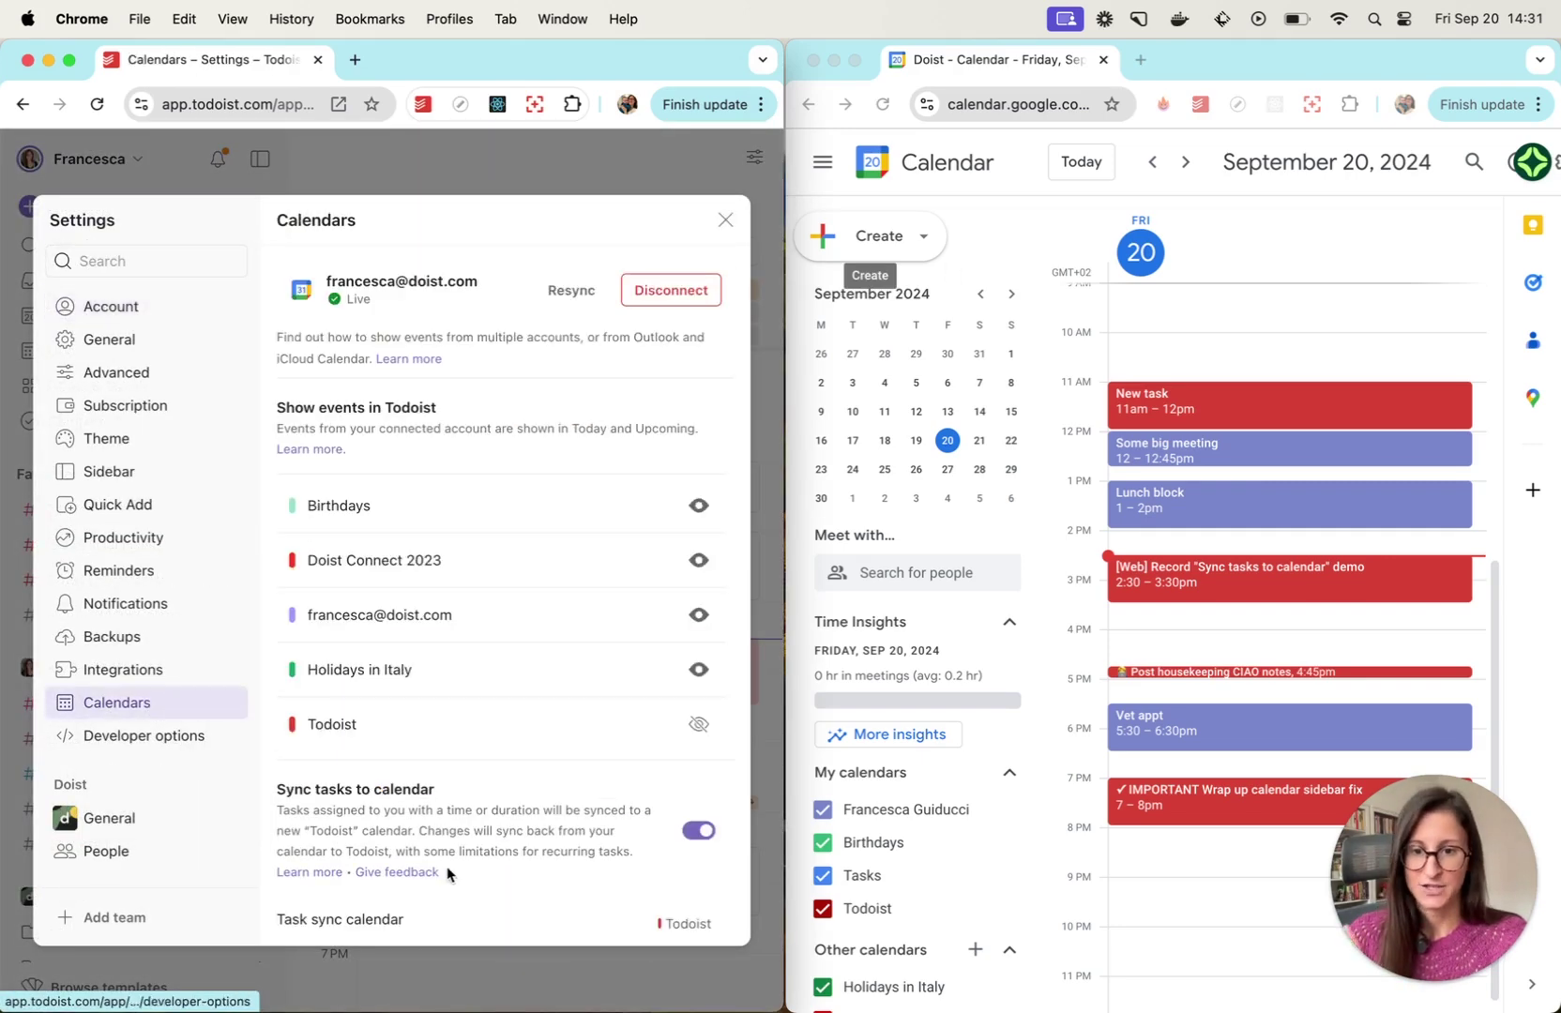
scroll(404, 878, down, 1)
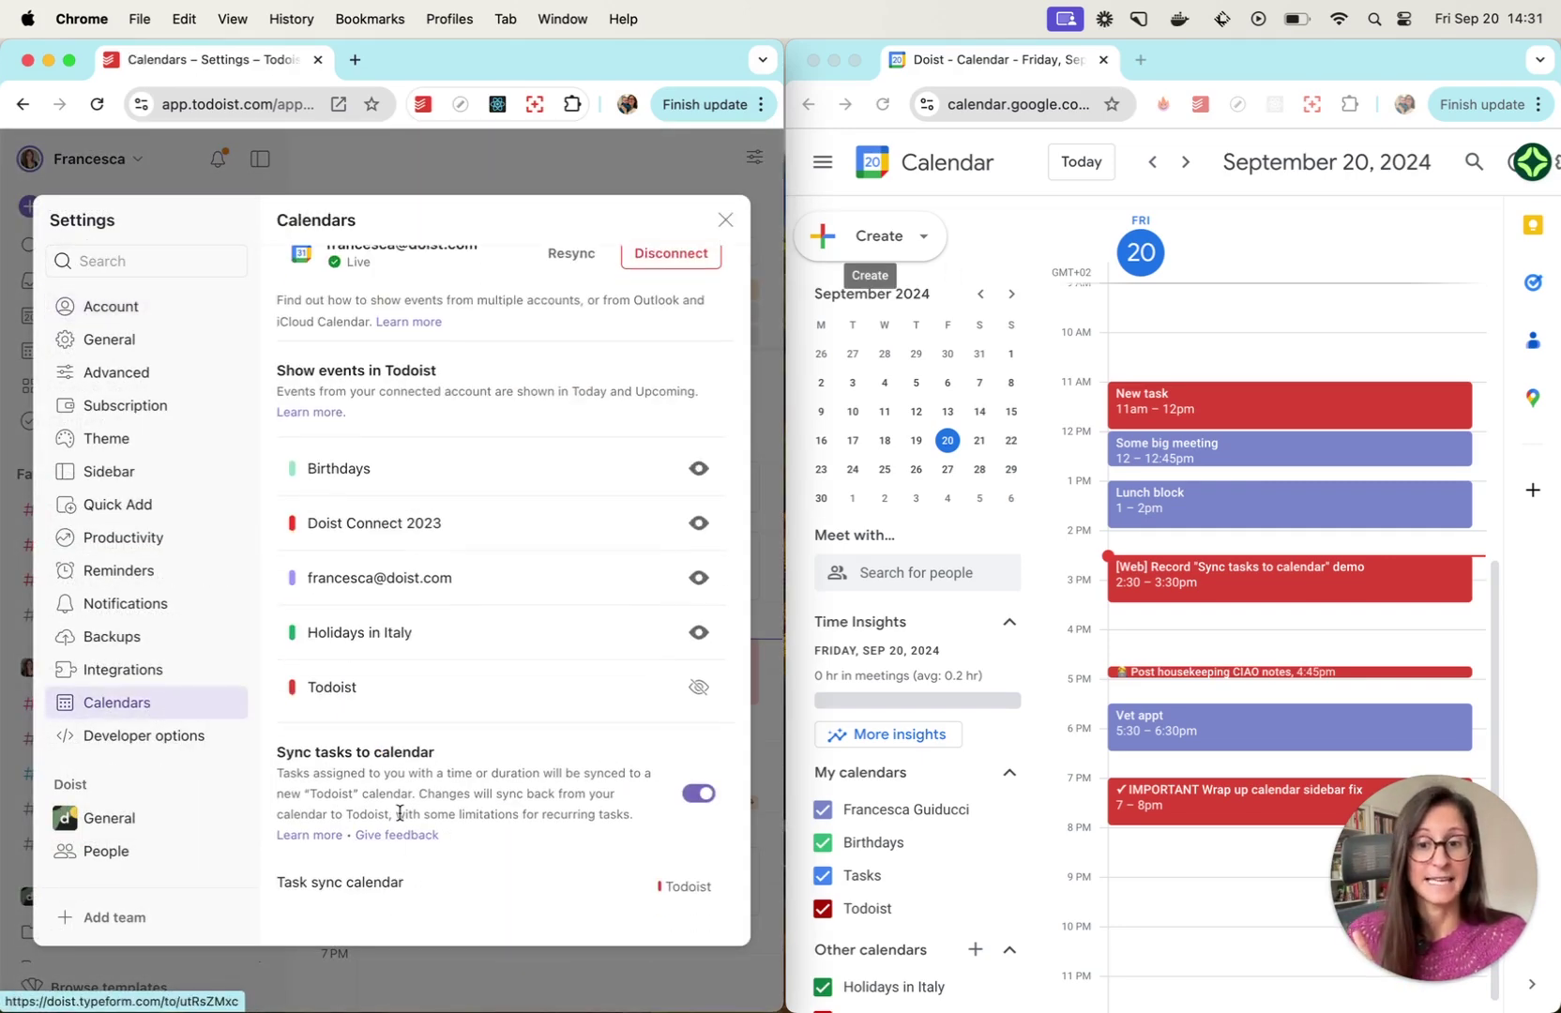